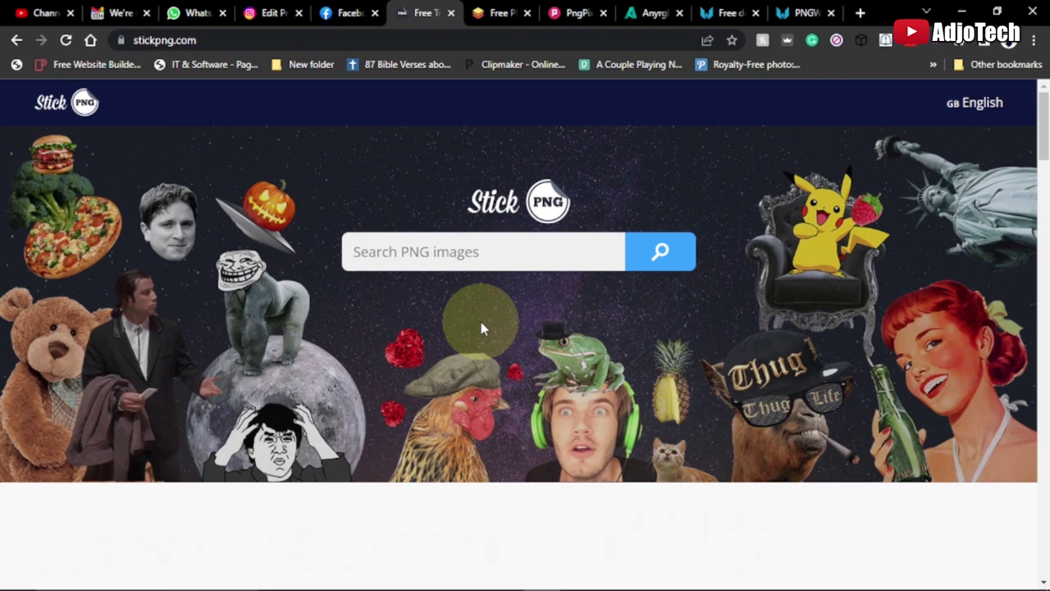
# Scroll StickPNG's home page to the Most Popular Images This Week grid showing the Chelsea logo.
pyautogui.scroll(-3, 480, 321)
pyautogui.scroll(3, 455, 328)
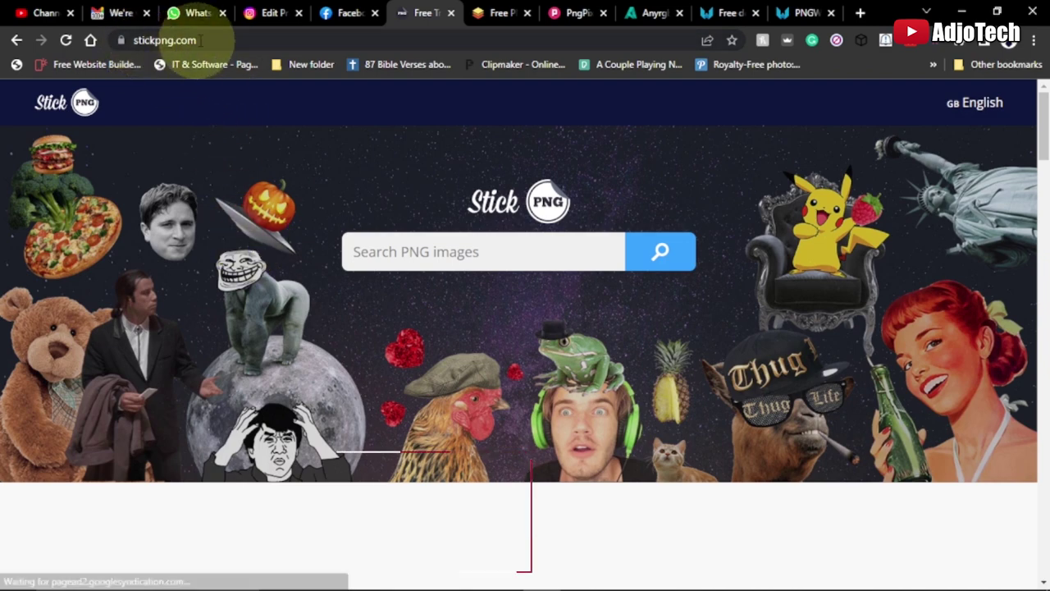
pyautogui.click(121, 40)
pyautogui.scroll(-5, 347, 293)
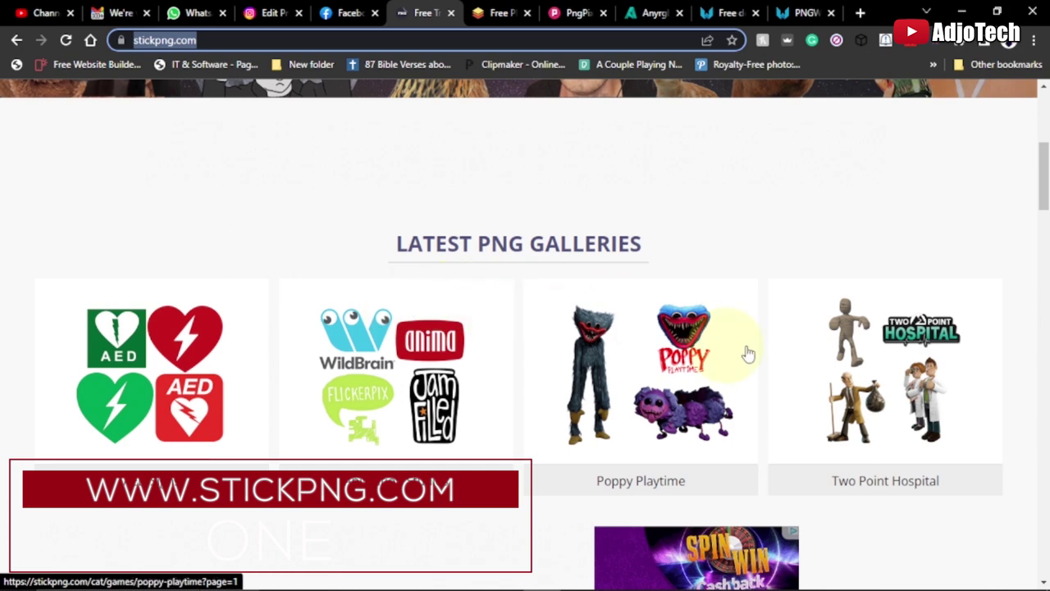
pyautogui.scroll(-5, 808, 348)
pyautogui.scroll(-1, 808, 349)
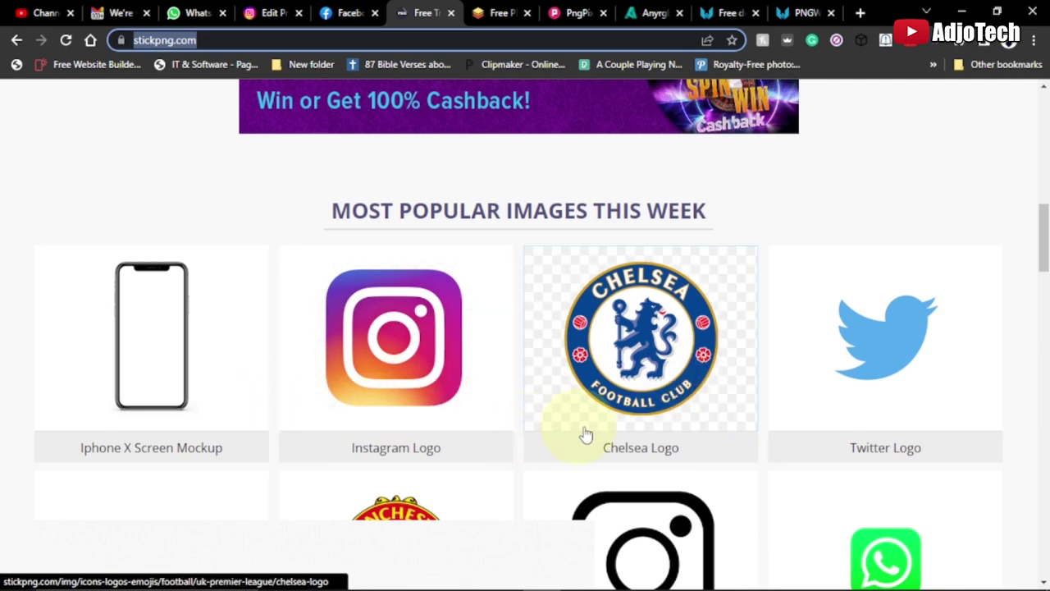
pyautogui.scroll(-2, 587, 433)
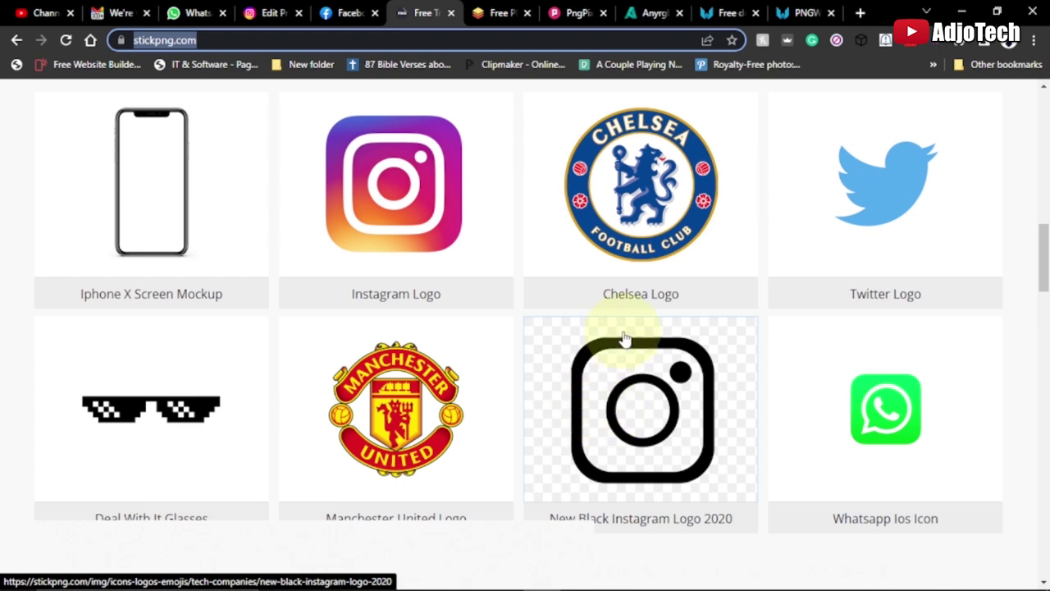
pyautogui.scroll(1, 653, 231)
pyautogui.scroll(-1, 652, 231)
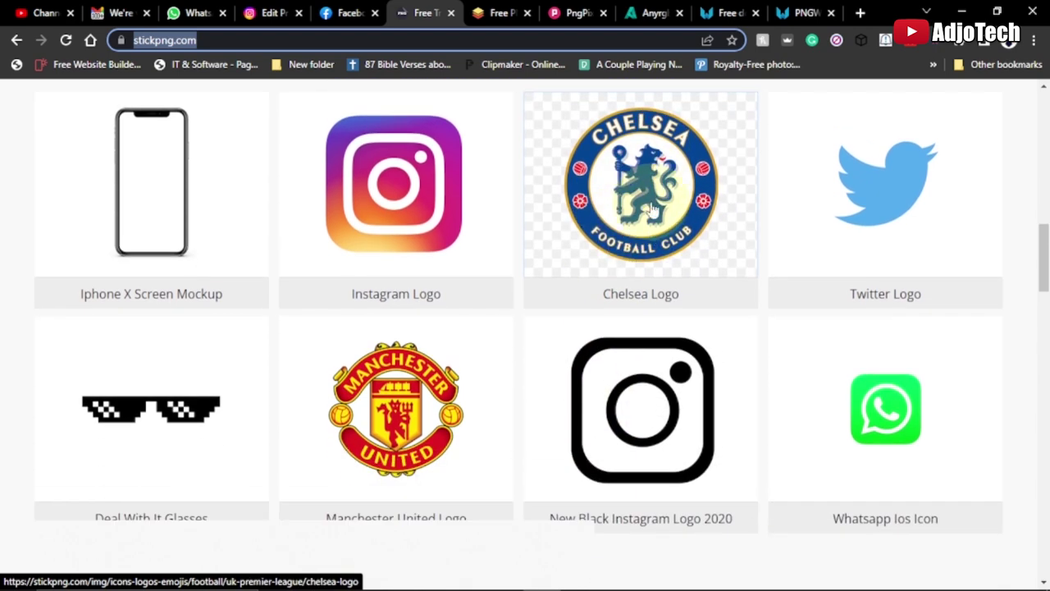
# Open the Chelsea Logo page and download its 78.4 KB transparent PNG.
pyautogui.click(648, 199)
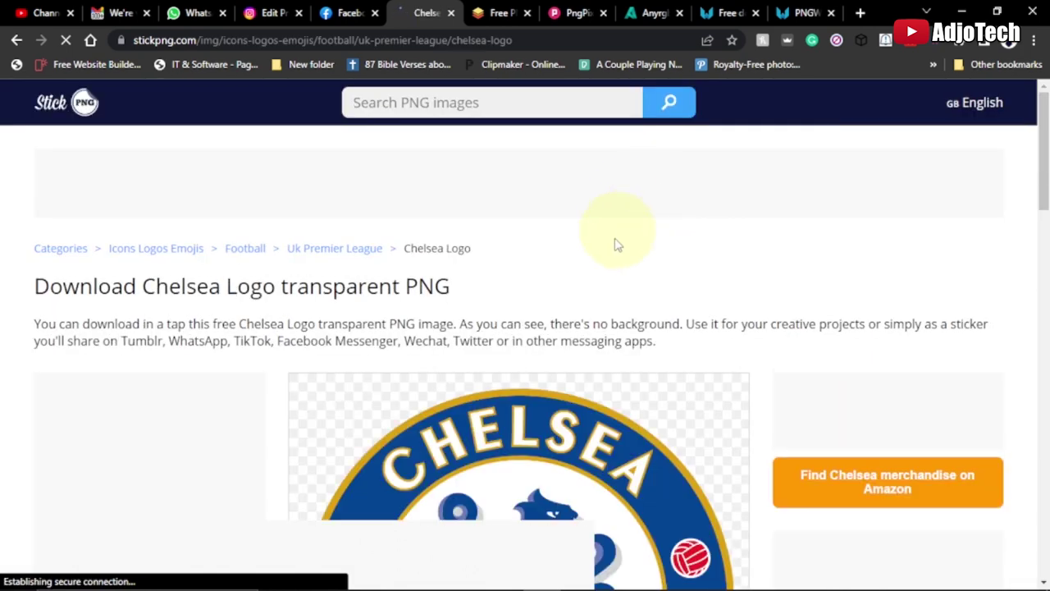
pyautogui.scroll(-4, 616, 241)
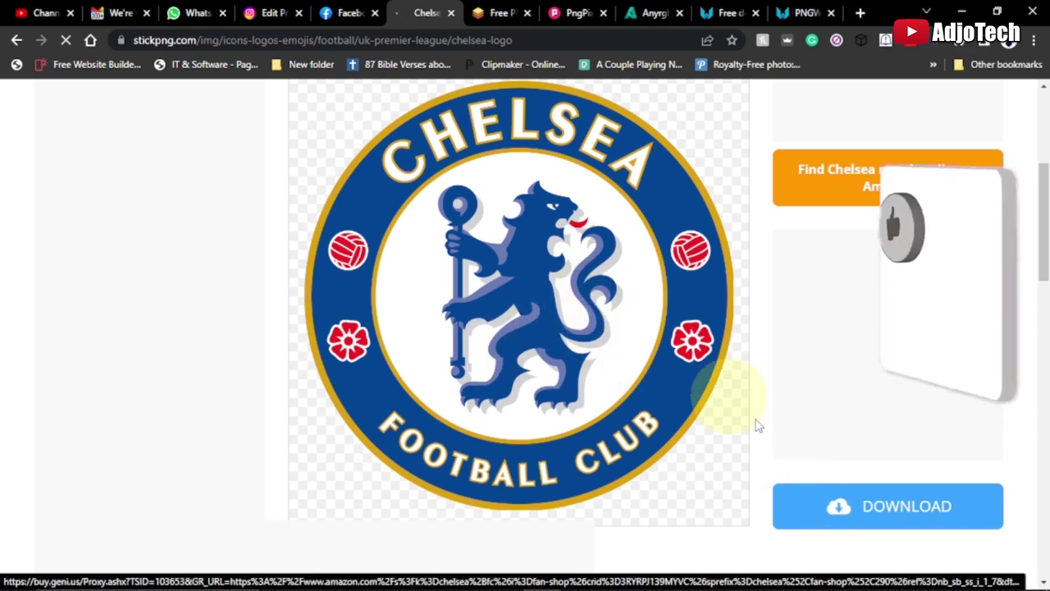
pyautogui.click(892, 515)
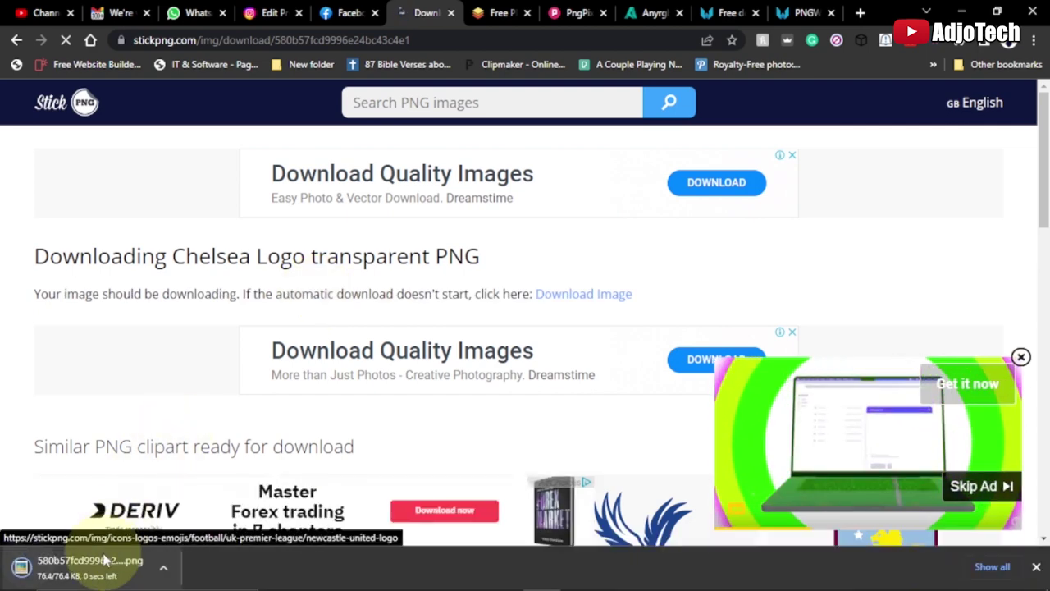
# Reveal the Chelsea PNG in the Downloads folder and preview the 1024 x 1024 image.
pyautogui.click(165, 571)
pyautogui.click(180, 512)
pyautogui.doubleClick(732, 262)
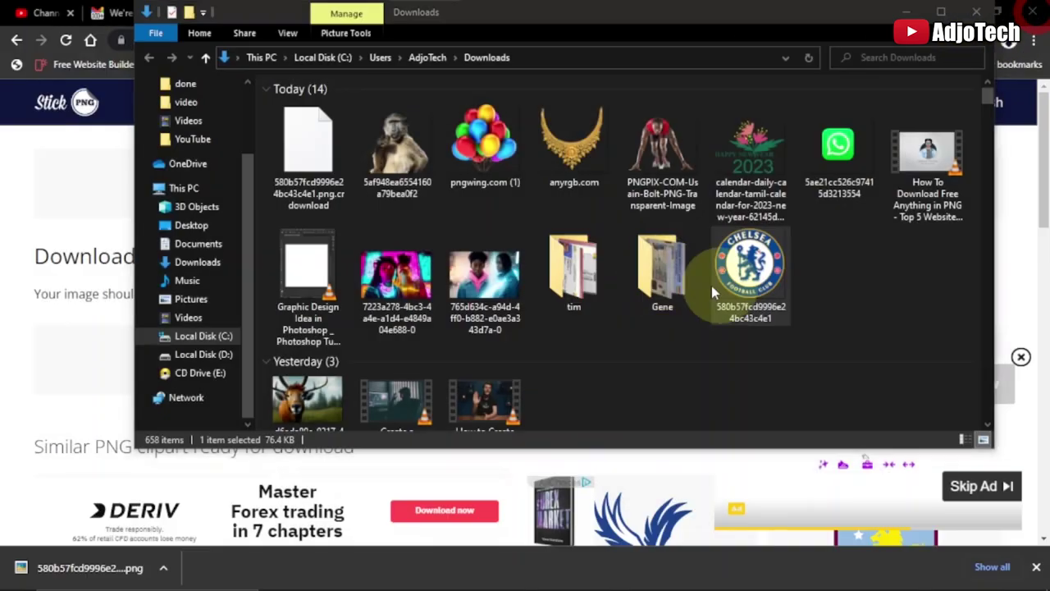
pyautogui.press('Escape')
pyautogui.click(496, 579)
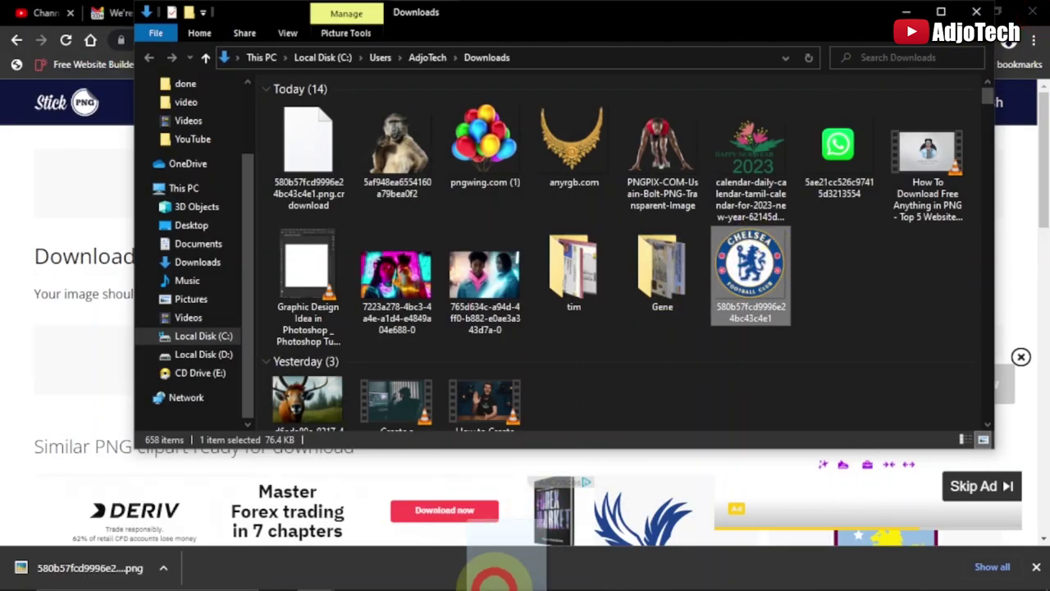
pyautogui.moveTo(445, 579)
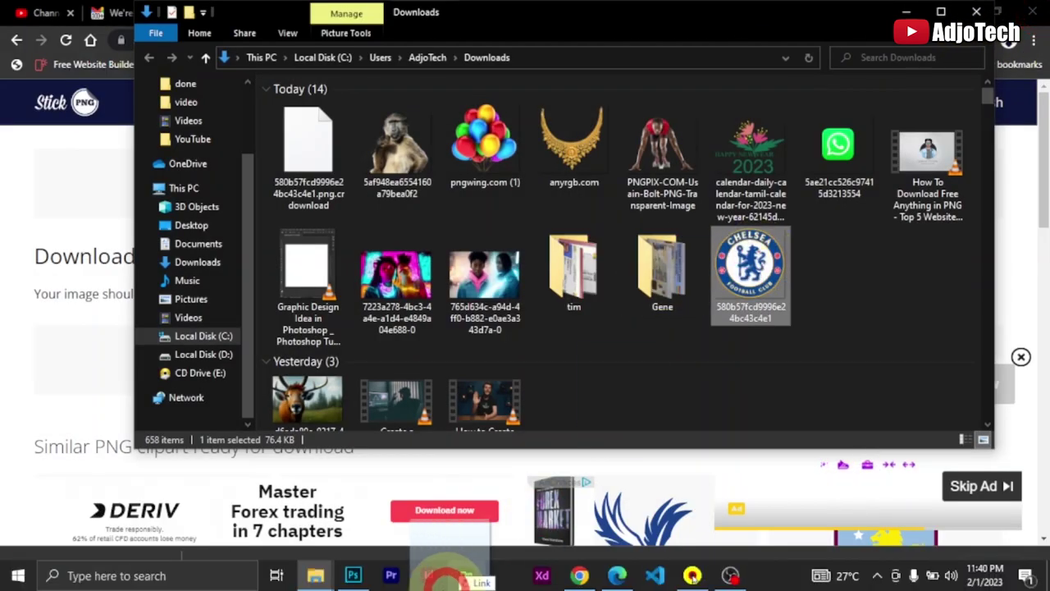
# Drop the Chelsea logo PNG onto the collage and shrink it to about 55%.
pyautogui.click(353, 577)
pyautogui.moveTo(495, 260); pyautogui.dragTo(562, 206)
pyautogui.moveTo(489, 274); pyautogui.dragTo(341, 295)
pyautogui.moveTo(600, 145); pyautogui.dragTo(469, 236)
pyautogui.moveTo(382, 307); pyautogui.dragTo(602, 223)
pyautogui.click(587, 34)
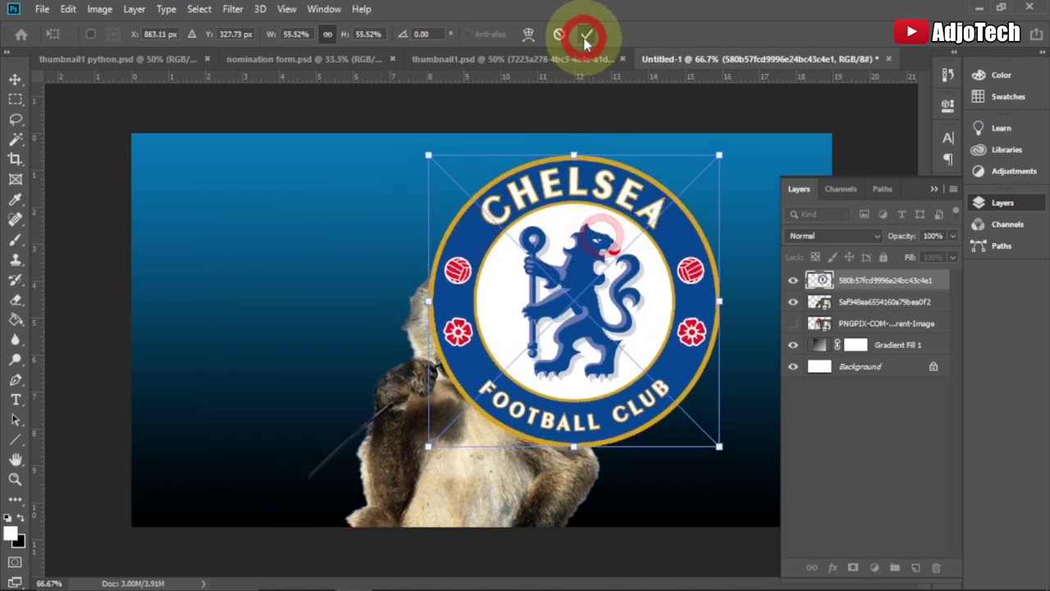
# Move the baboon further left and set the Chelsea logo down beside it.
pyautogui.moveTo(378, 447); pyautogui.dragTo(205, 447)
pyautogui.click(577, 322)
pyautogui.moveTo(574, 322); pyautogui.dragTo(549, 366)
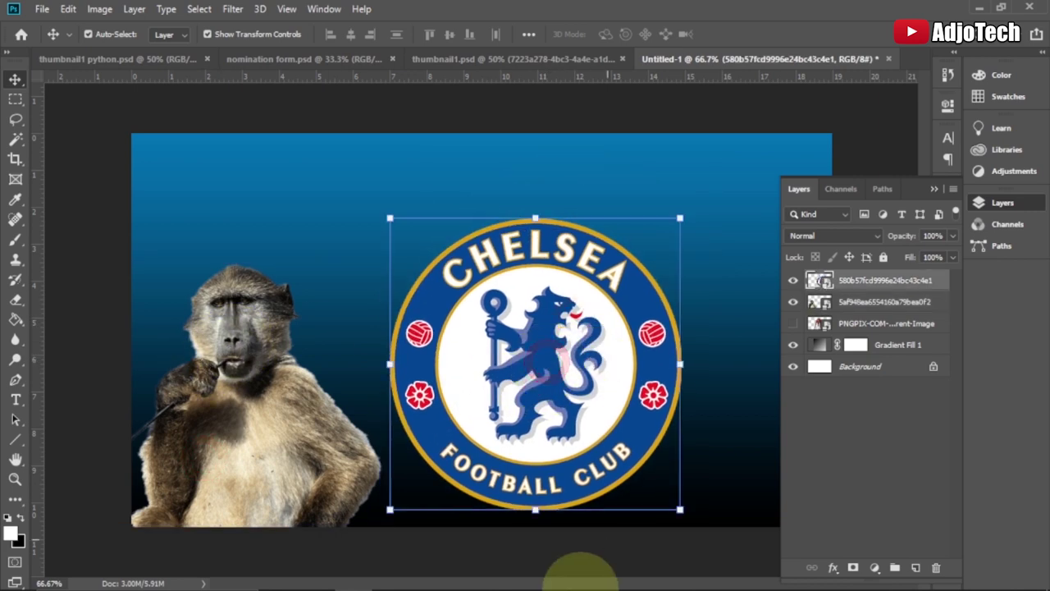
pyautogui.click(542, 575)
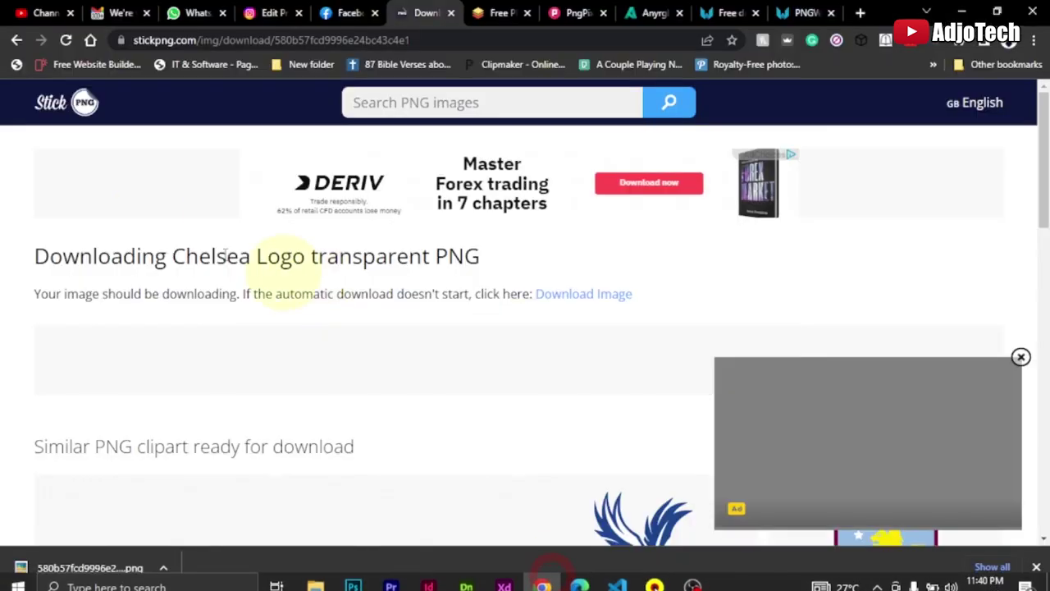
# Return to StickPNG's home page and scroll to the Most Popular Images grid.
pyautogui.scroll(-3, 382, 264)
pyautogui.scroll(3, 382, 264)
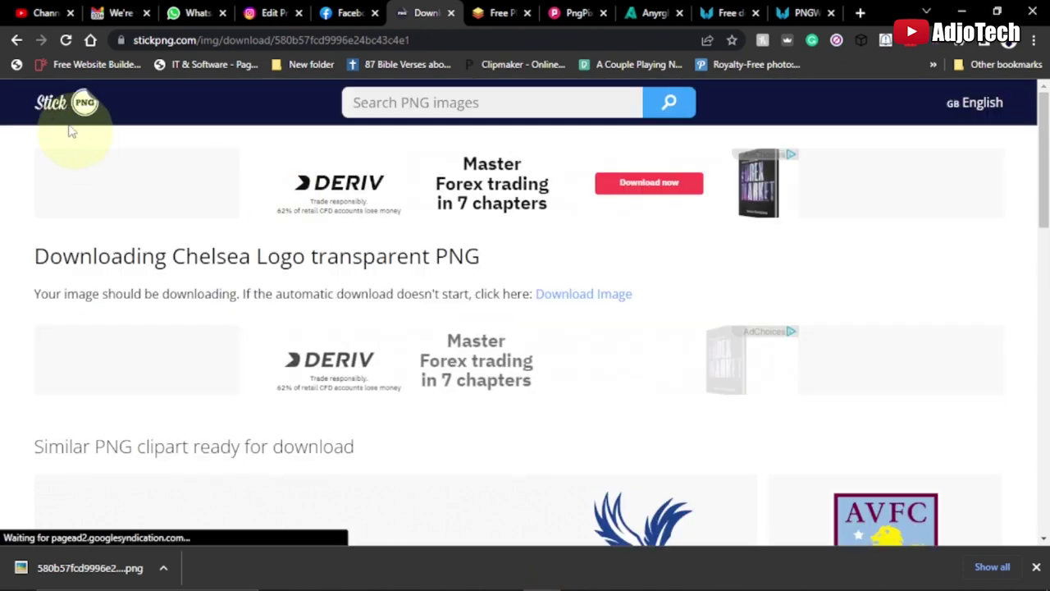
pyautogui.click(50, 108)
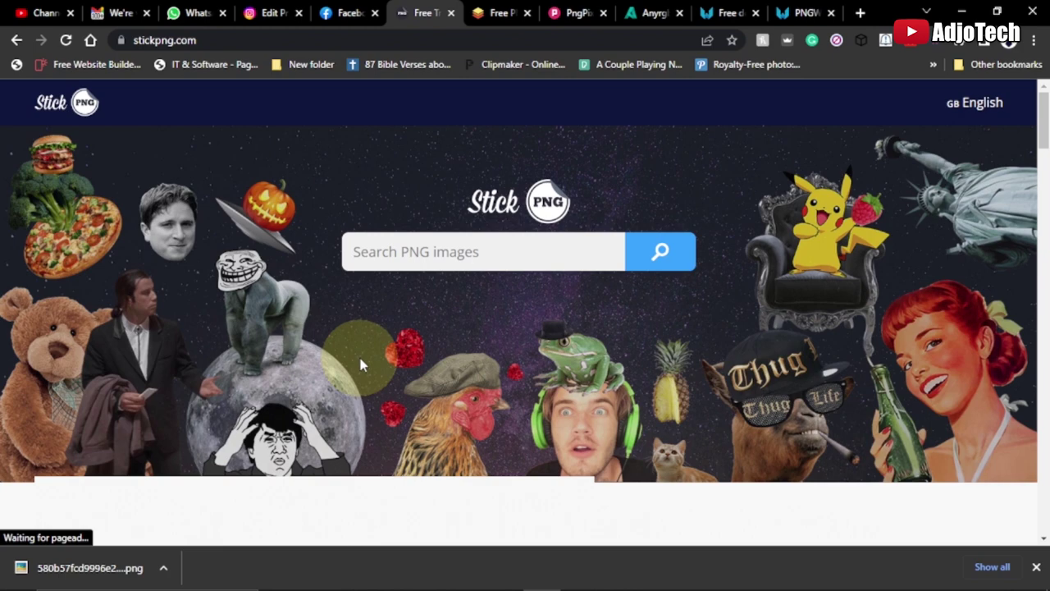
pyautogui.scroll(-12, 361, 365)
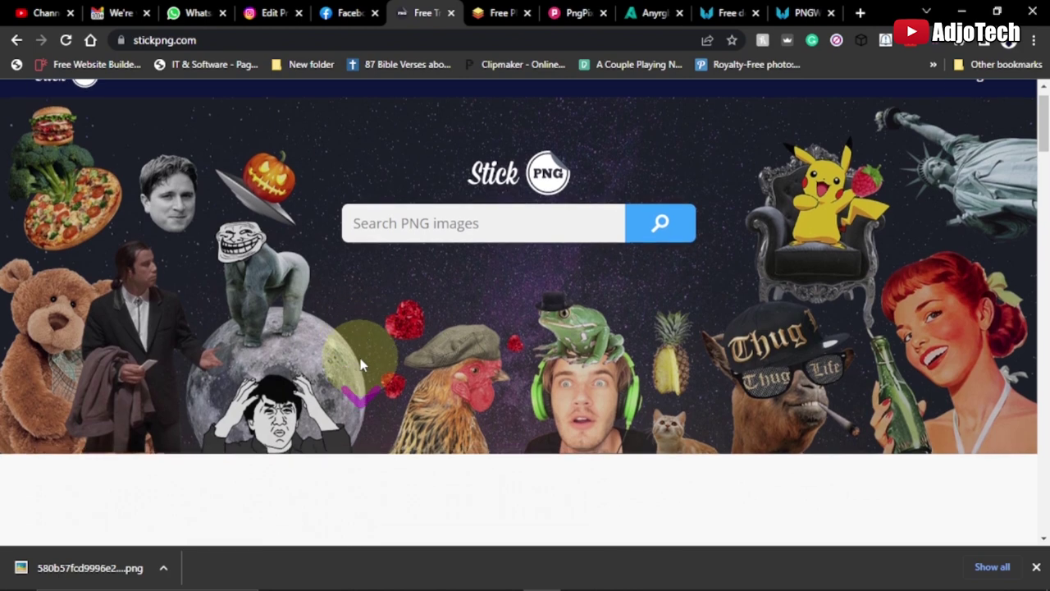
pyautogui.scroll(-3, 364, 356)
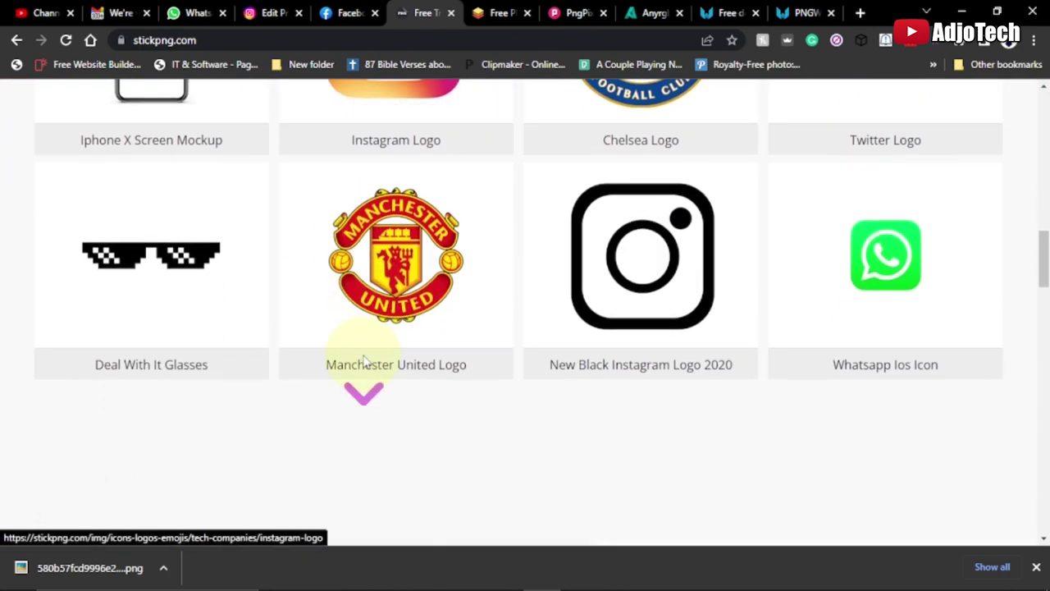
pyautogui.scroll(3, 410, 336)
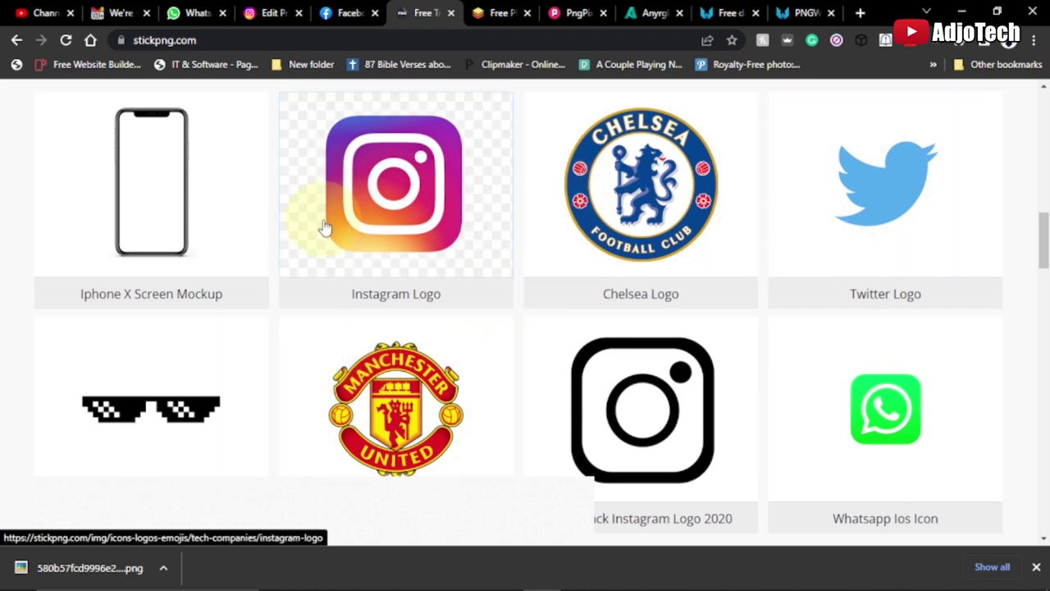
# Open the Whatsapp Ios Icon page, dismiss the video ad and start its download.
pyautogui.click(893, 417)
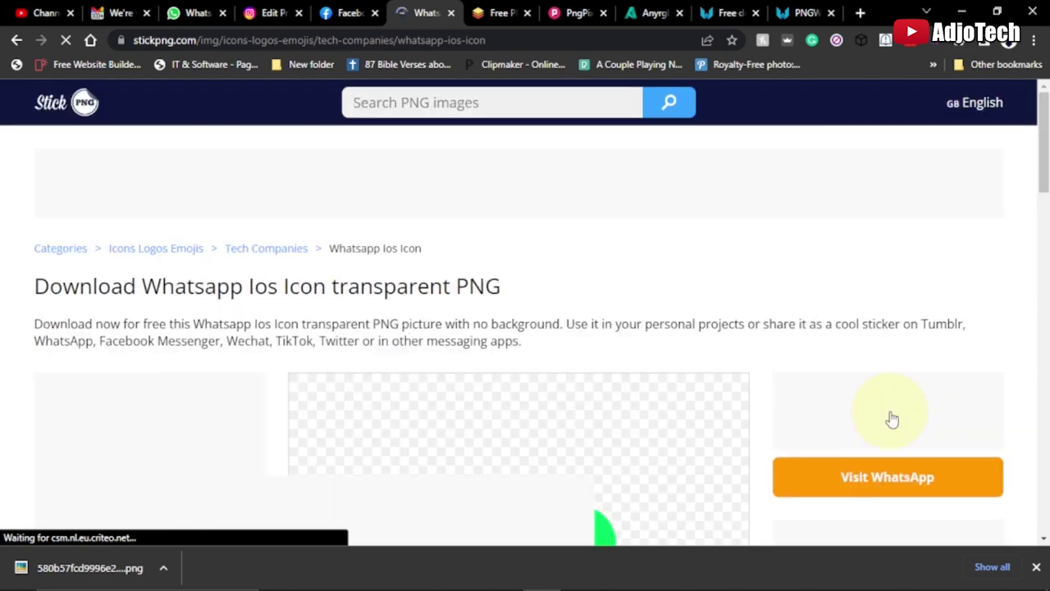
pyautogui.scroll(-4, 665, 372)
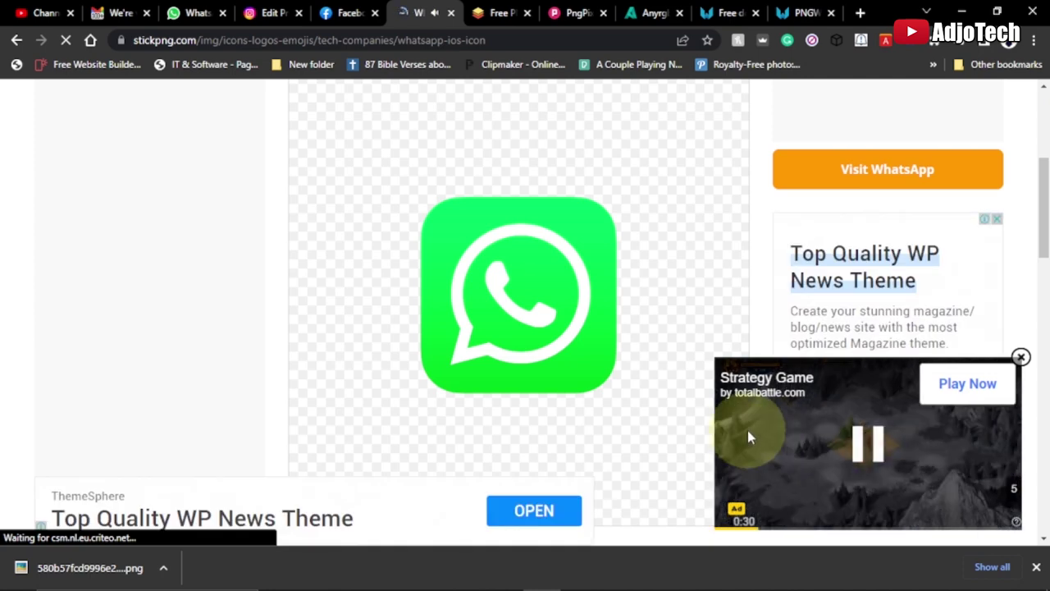
pyautogui.click(1021, 356)
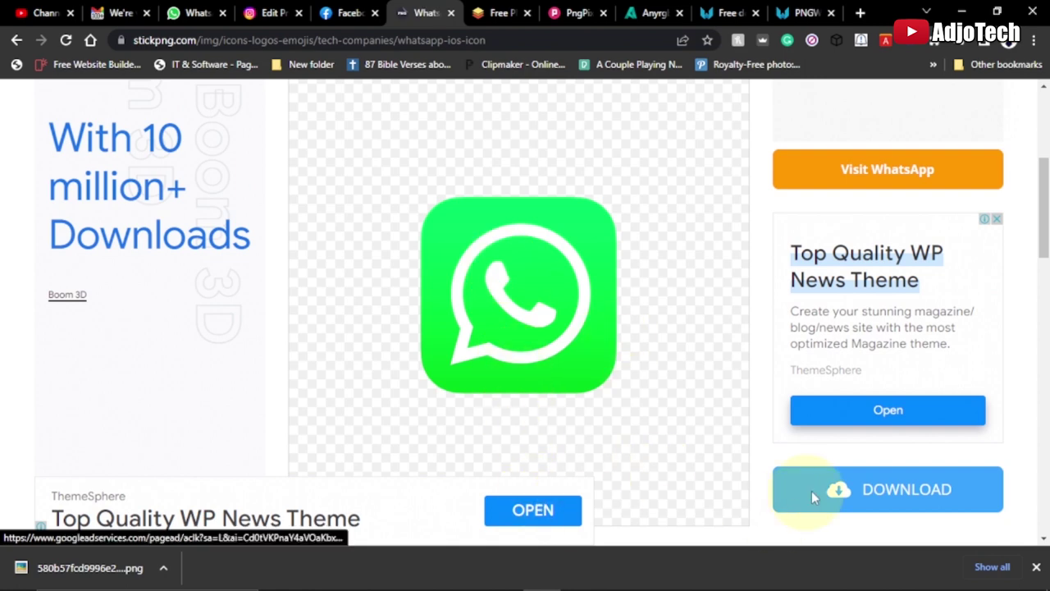
pyautogui.click(882, 491)
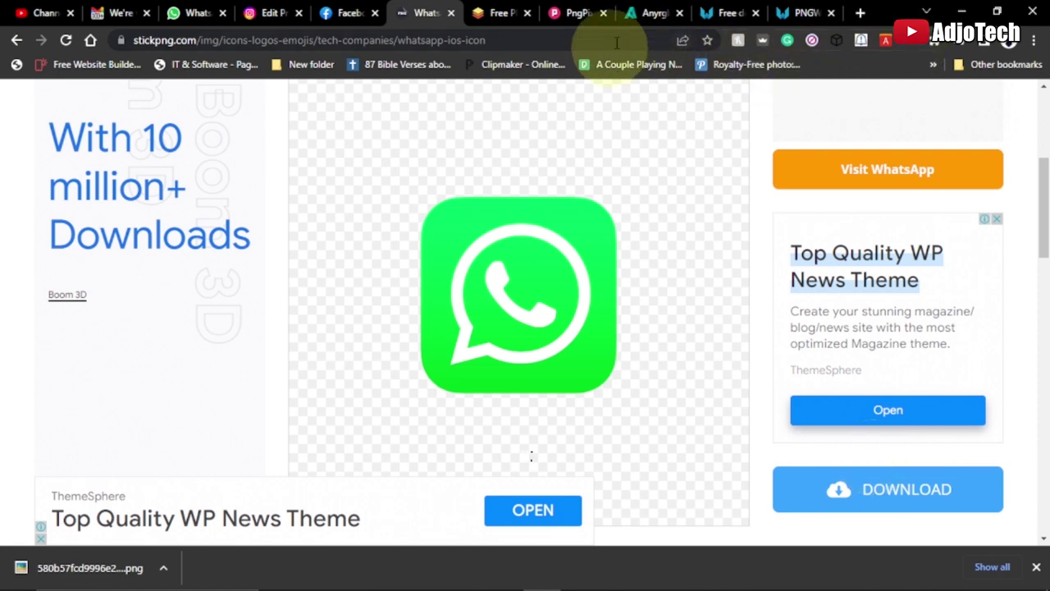
# On VectorPNG, open the dandelion results and the red dandelion flower PNG page (2120x2999).
pyautogui.click(492, 13)
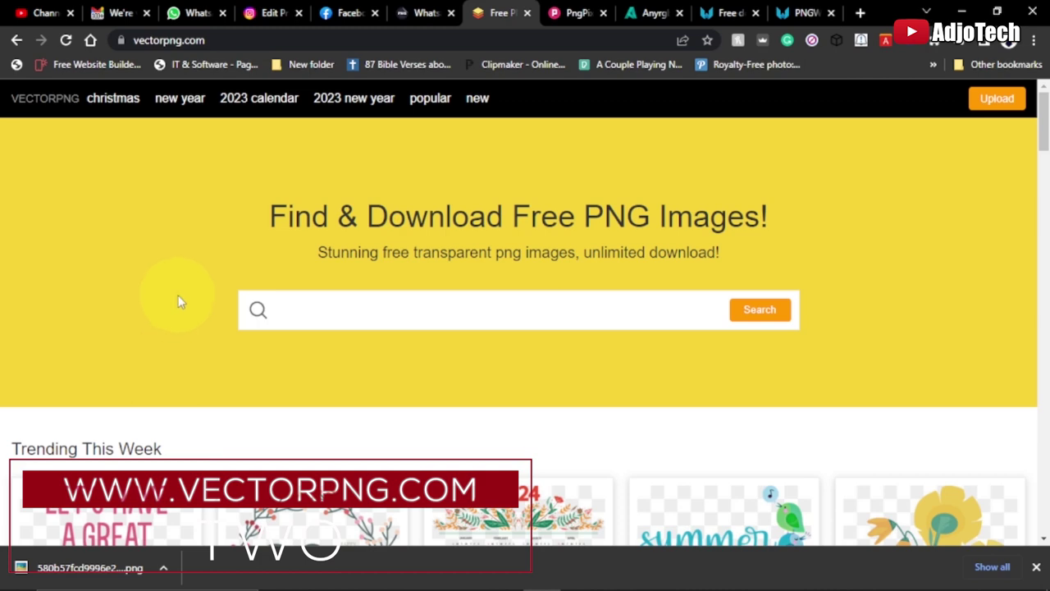
pyautogui.scroll(-2, 177, 299)
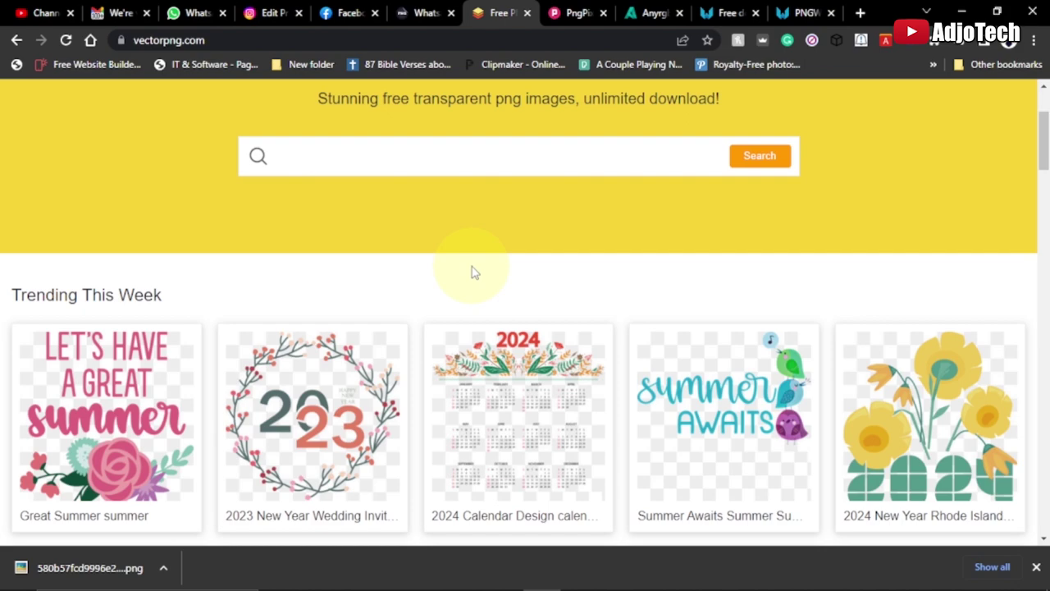
pyautogui.scroll(-10, 474, 272)
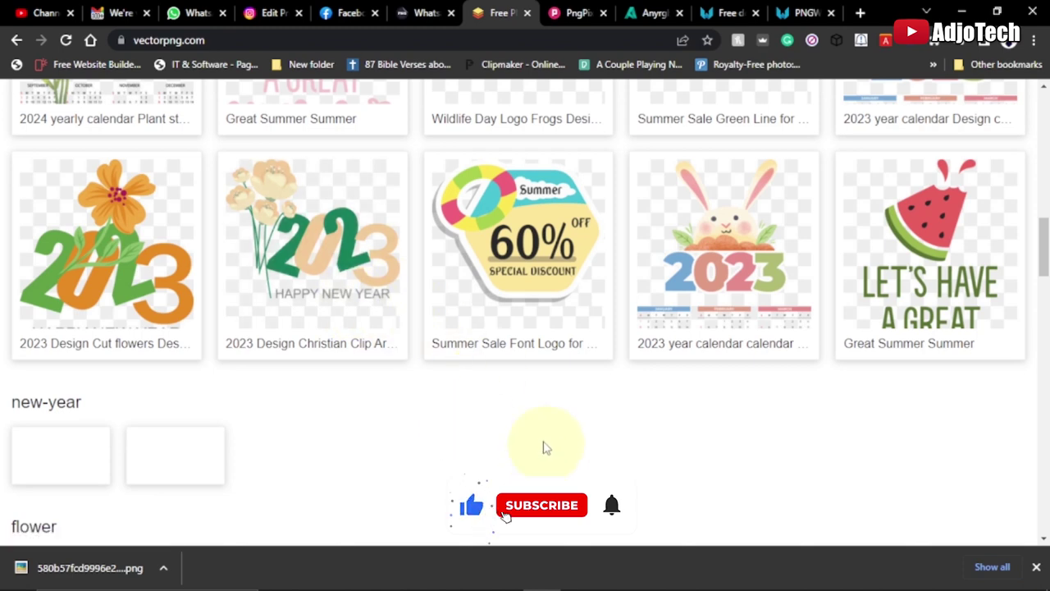
pyautogui.scroll(-1, 520, 415)
pyautogui.scroll(-2, 524, 416)
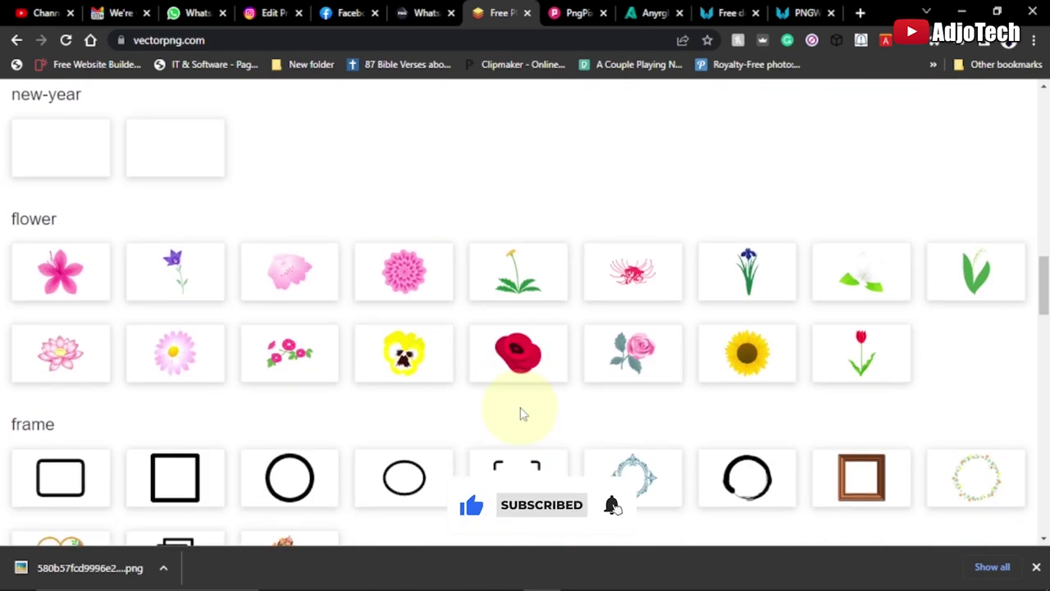
pyautogui.click(514, 287)
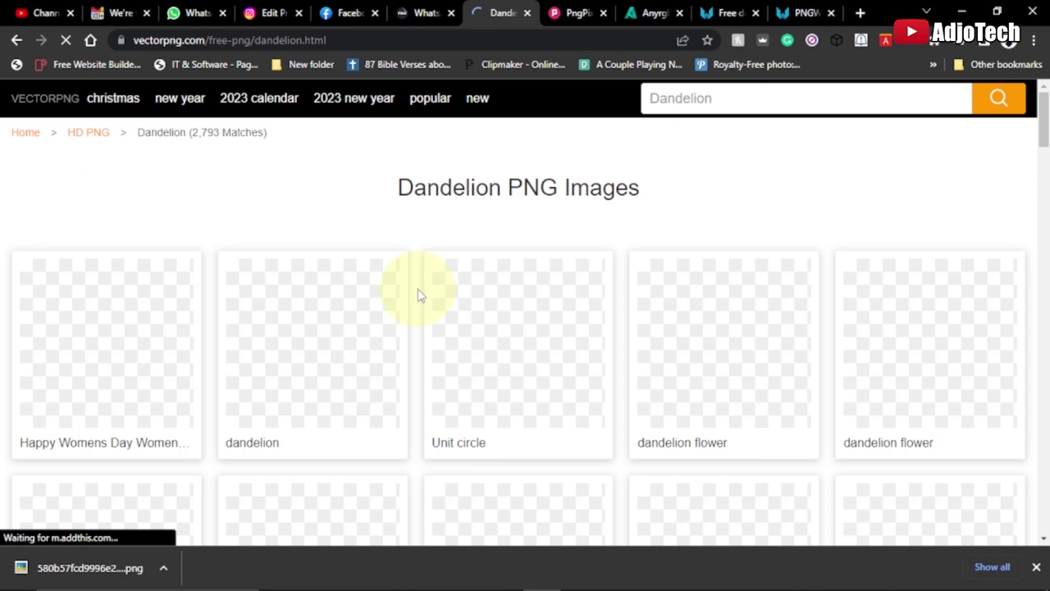
pyautogui.scroll(-3, 575, 374)
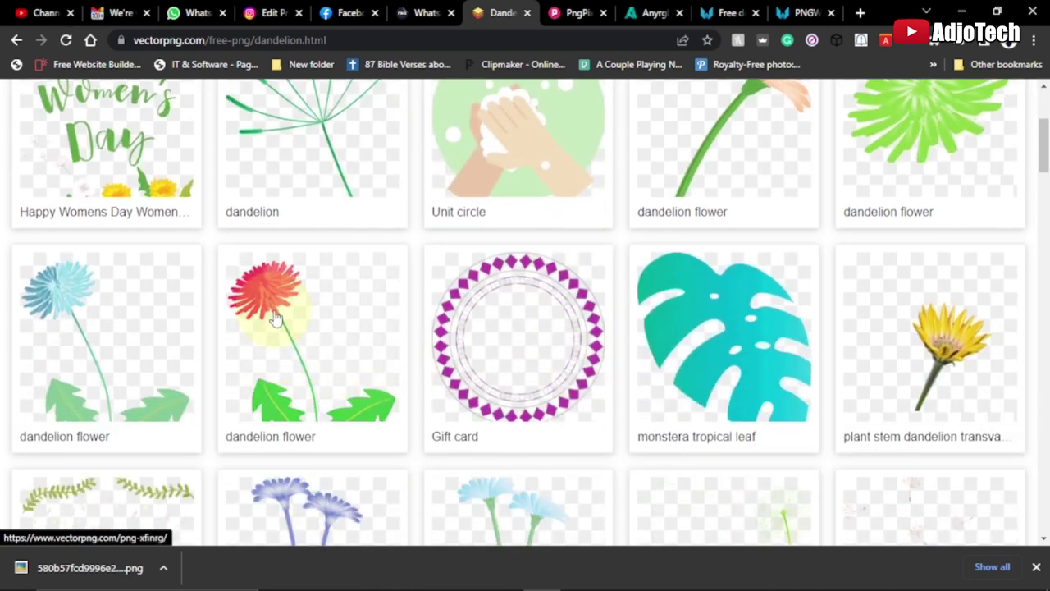
pyautogui.click(279, 323)
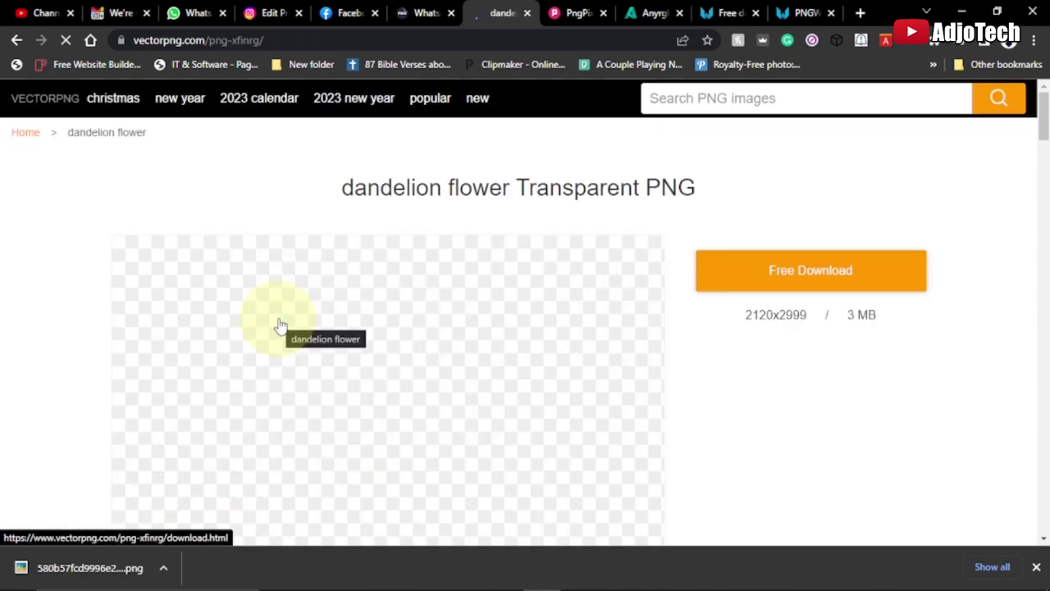
# Go to the dandelion's download page and pass the bus-tile robot check.
pyautogui.click(790, 285)
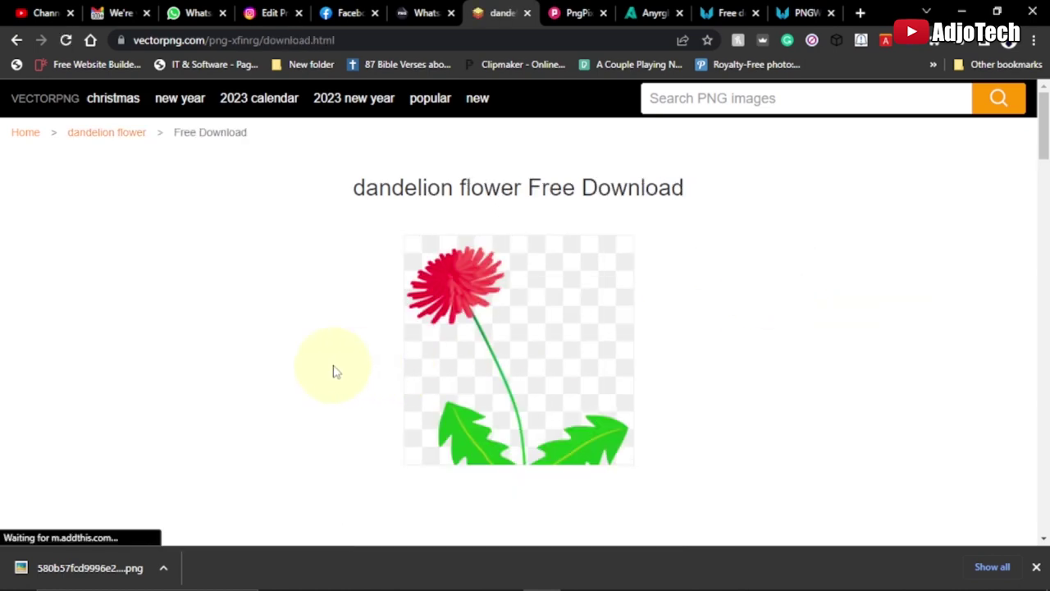
pyautogui.scroll(-2, 337, 369)
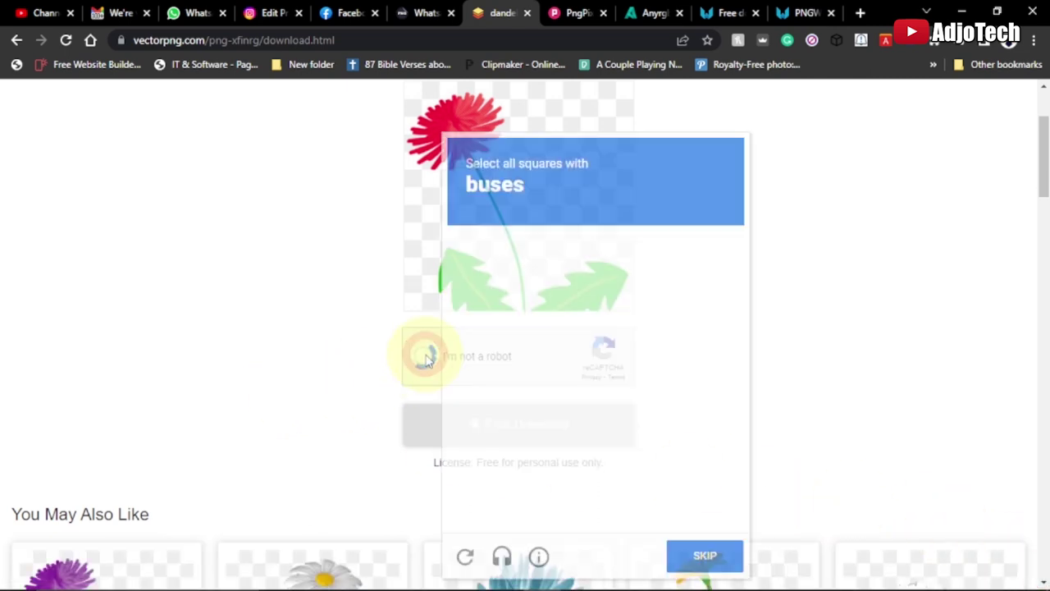
pyautogui.click(482, 354)
pyautogui.click(550, 358)
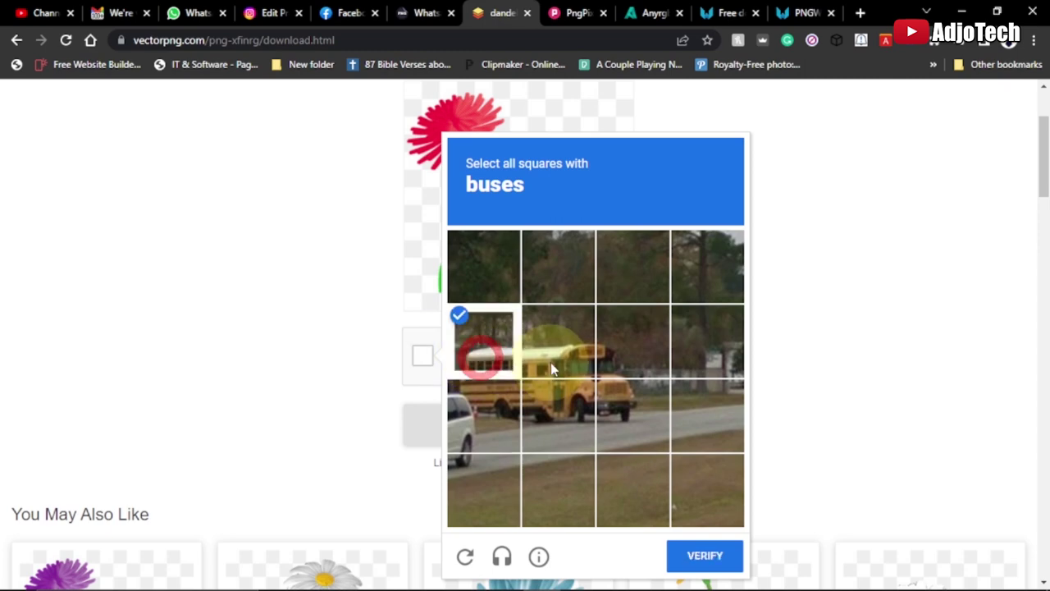
pyautogui.click(621, 349)
pyautogui.click(621, 416)
pyautogui.click(540, 409)
pyautogui.click(487, 410)
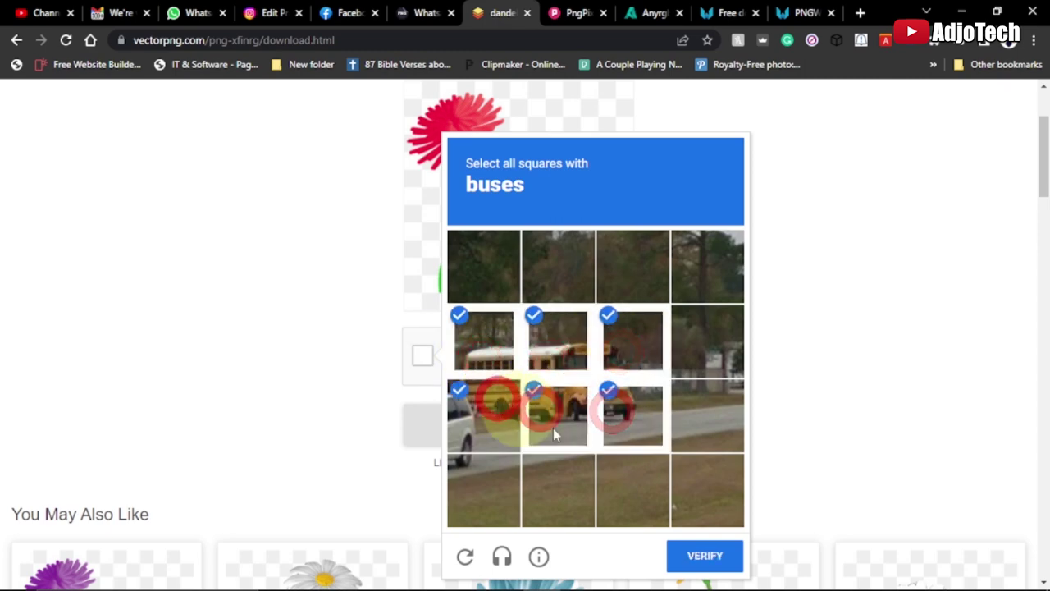
pyautogui.click(703, 558)
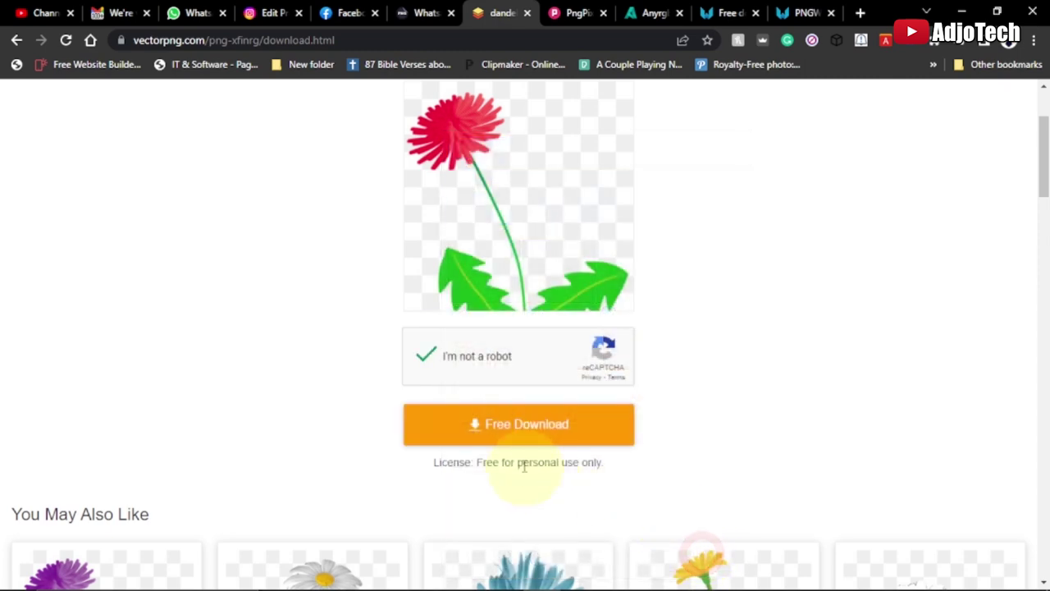
# Download the 3.0 MB dandelion PNG and reveal it in its folder.
pyautogui.click(515, 439)
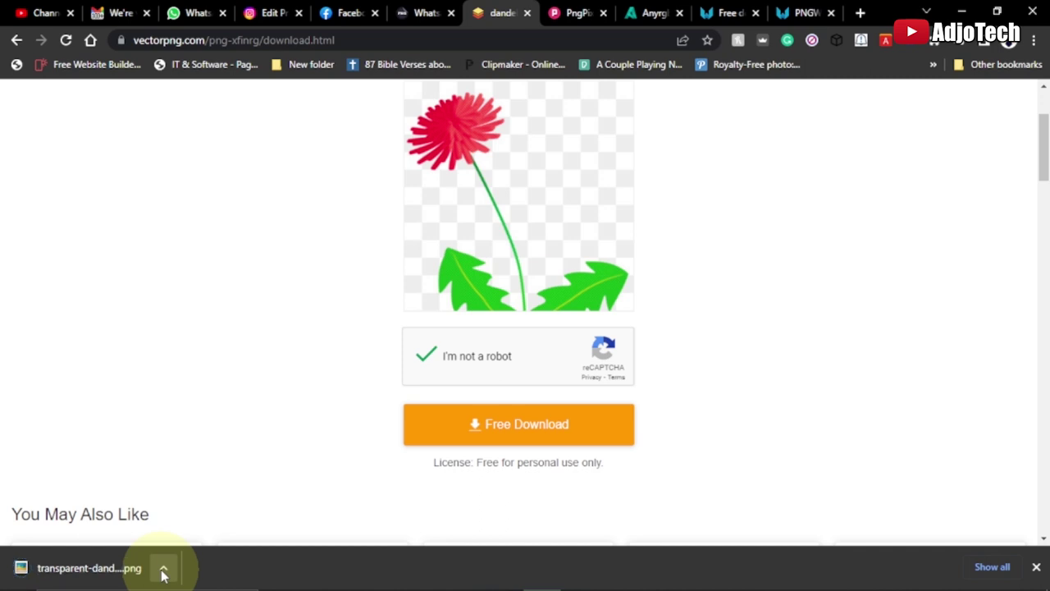
pyautogui.click(163, 569)
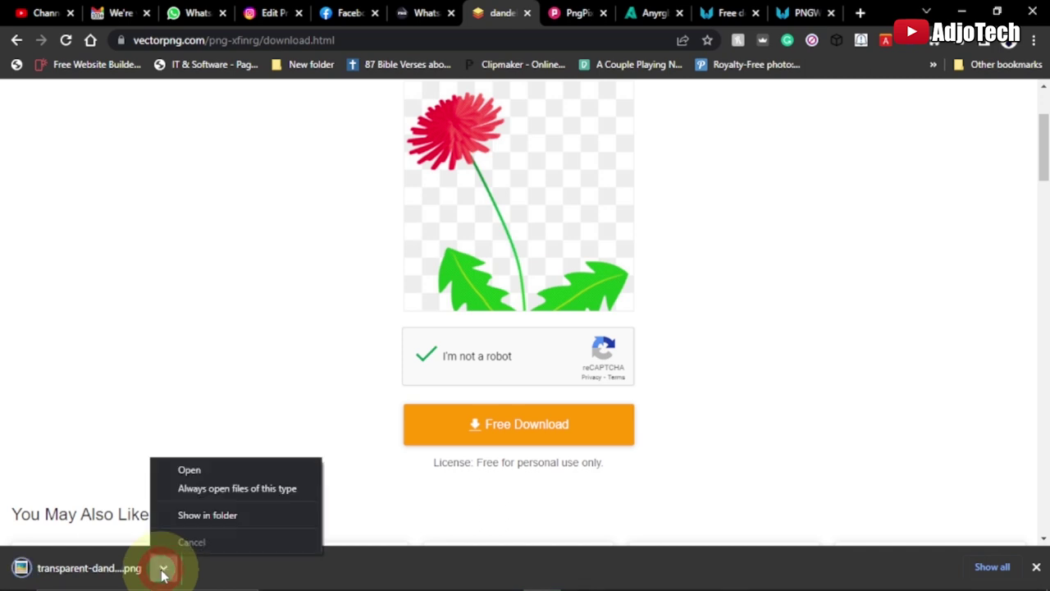
pyautogui.click(201, 514)
# Place the dandelion PNG on the canvas at 25.61%, on the left over the baboon.
pyautogui.click(849, 284)
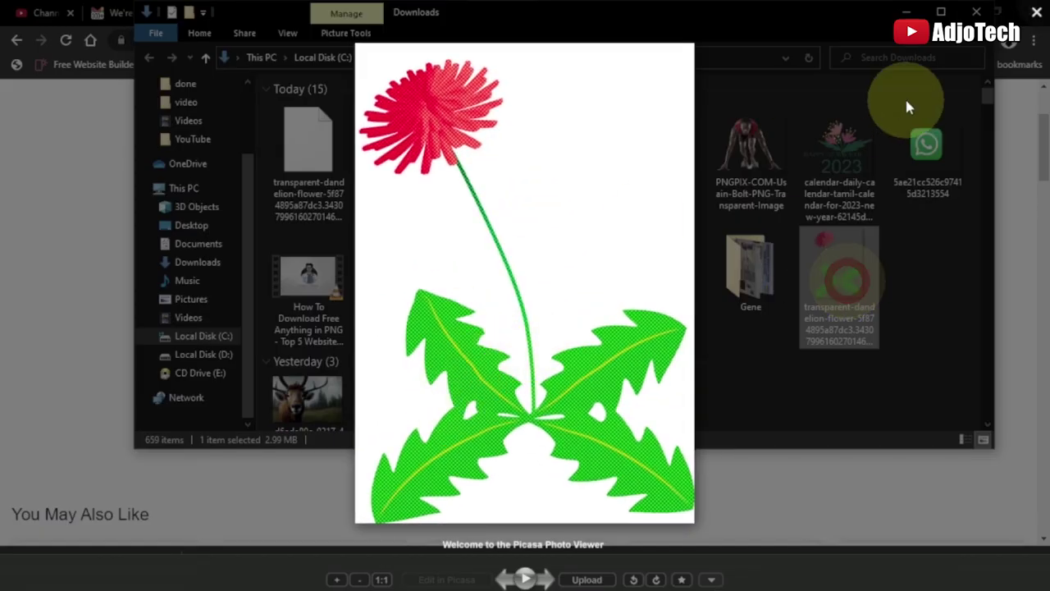
pyautogui.click(1036, 18)
pyautogui.moveTo(838, 279); pyautogui.dragTo(330, 282)
pyautogui.moveTo(487, 434); pyautogui.dragTo(338, 429)
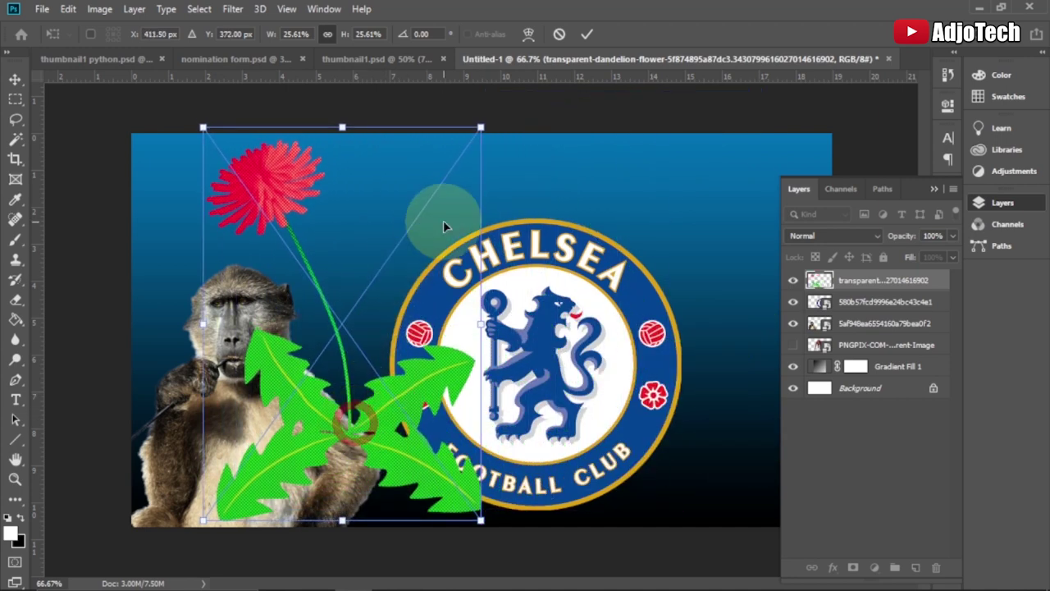
pyautogui.click(587, 34)
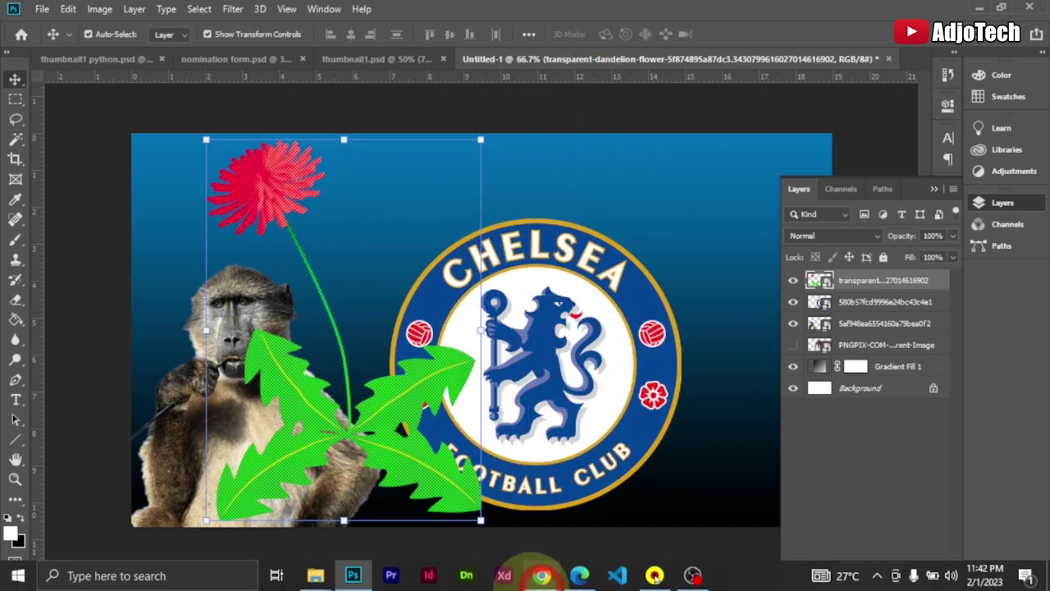
# Switch to the PngPix tab, browse its gallery and open the gold Wedding Rings page (2250 x 1278).
pyautogui.click(542, 576)
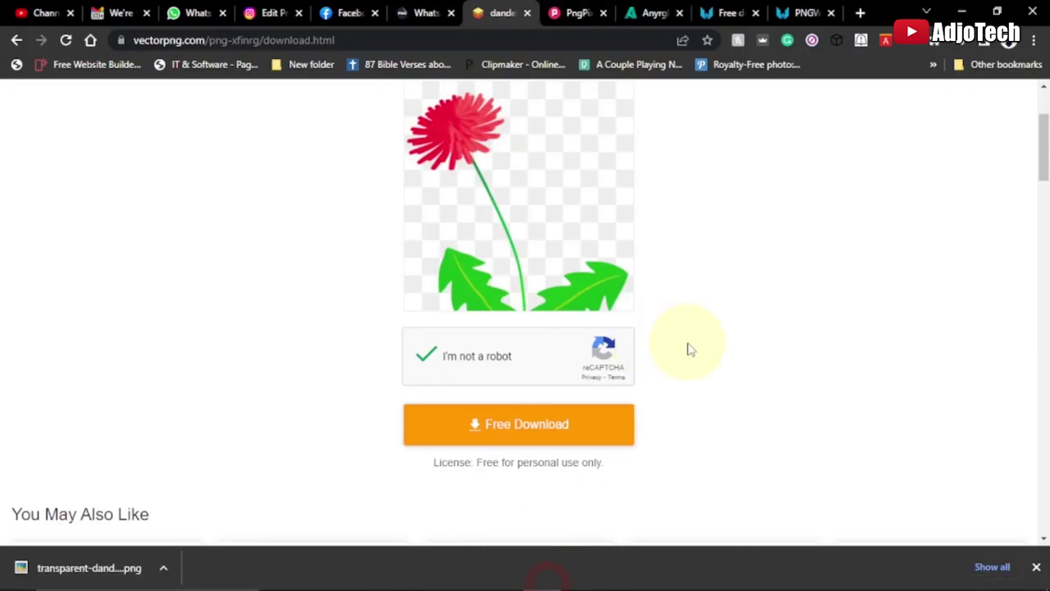
pyautogui.scroll(2, 689, 350)
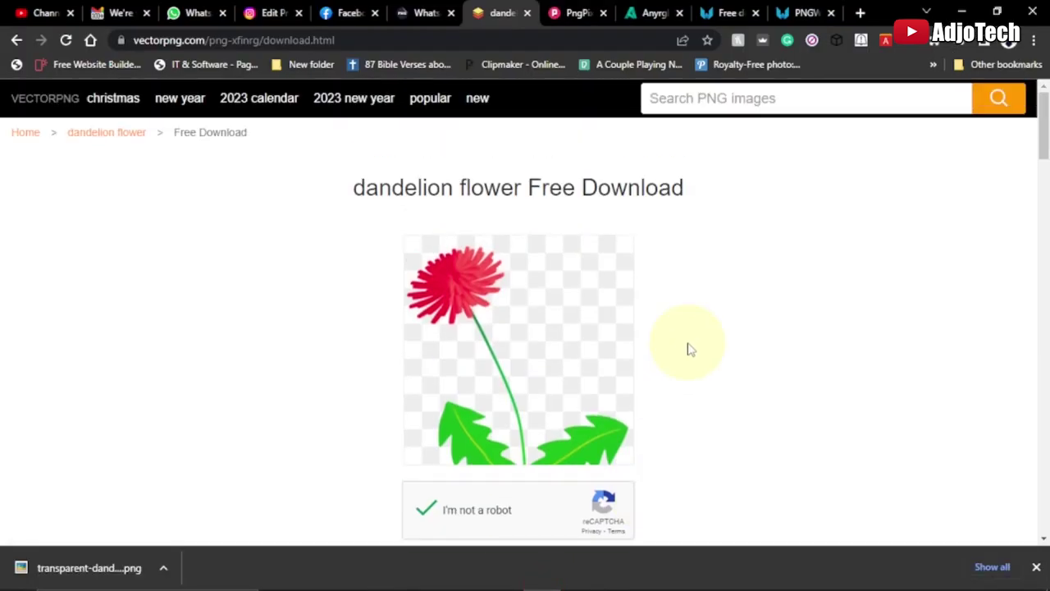
pyautogui.click(577, 13)
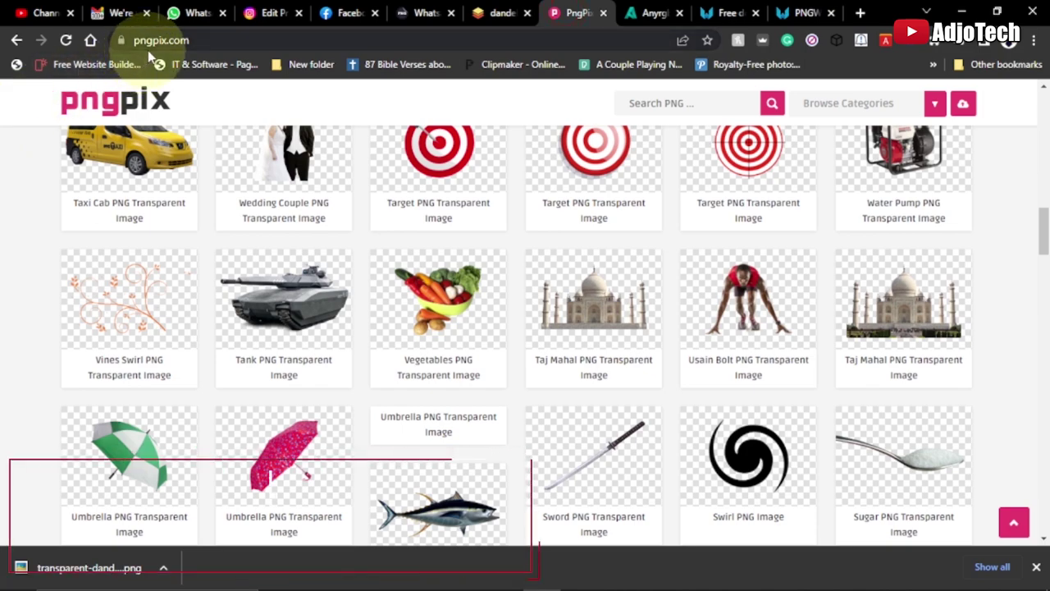
pyautogui.scroll(10, 321, 246)
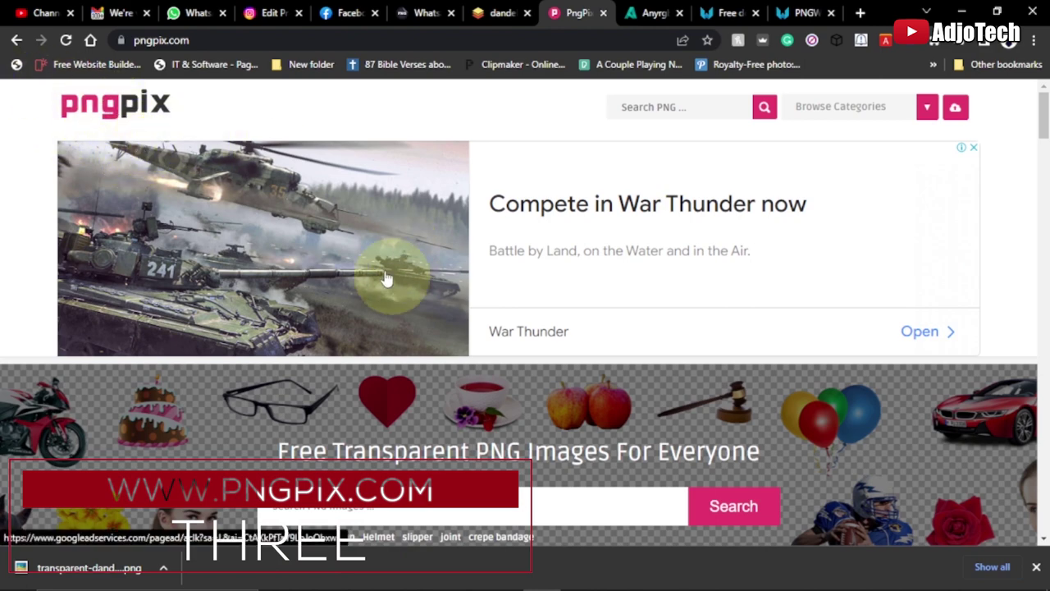
pyautogui.scroll(-4, 468, 331)
pyautogui.scroll(-3, 468, 331)
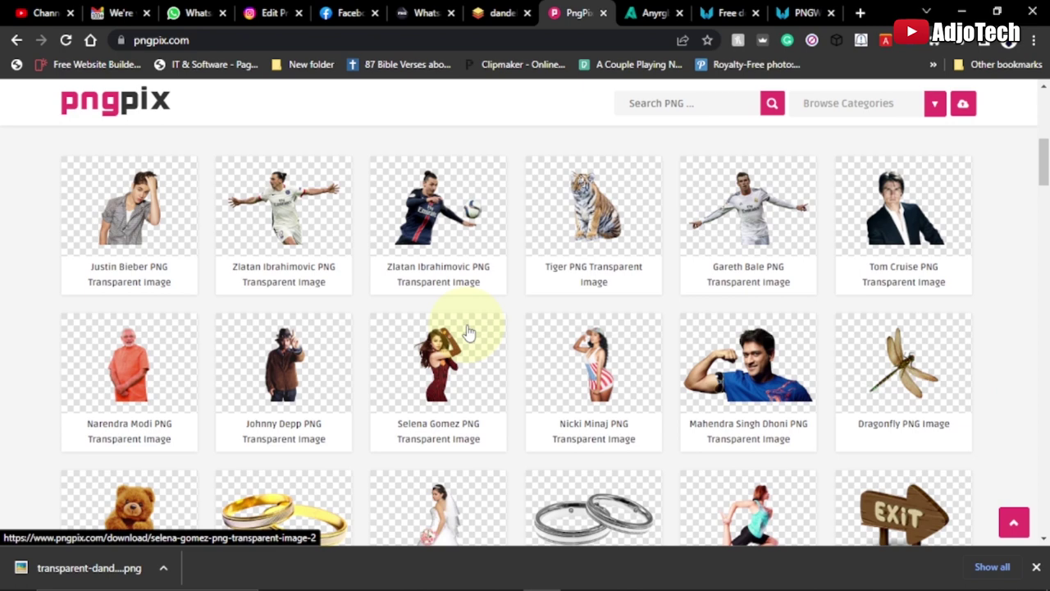
pyautogui.click(1036, 566)
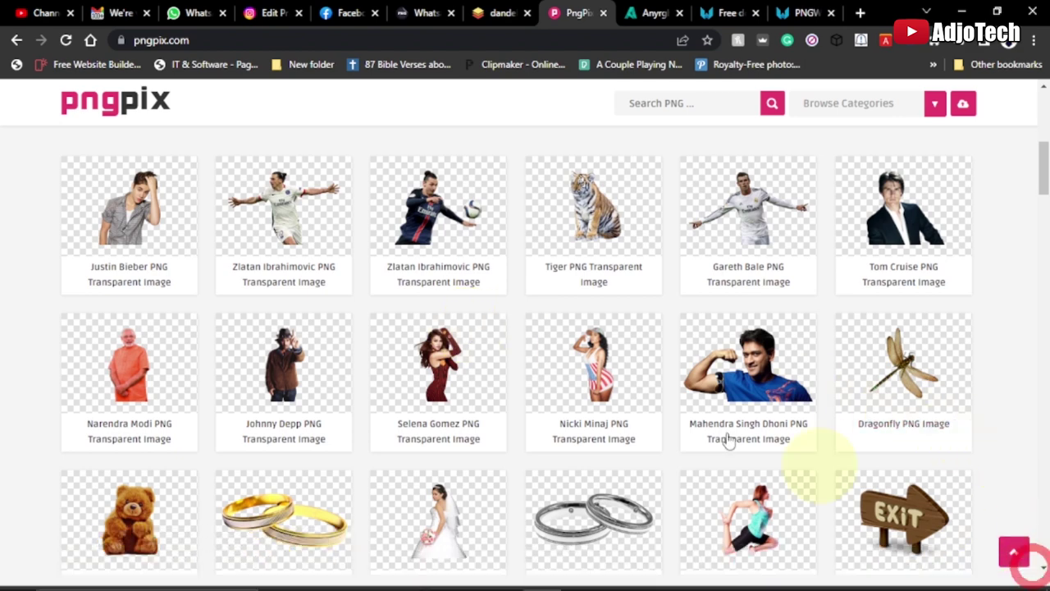
pyautogui.scroll(-2, 422, 375)
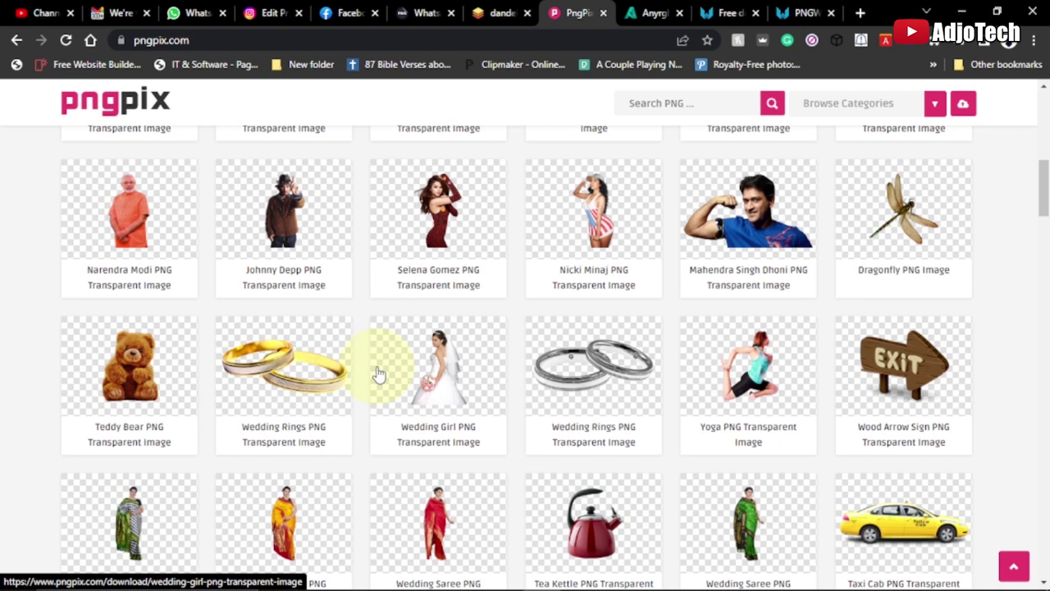
pyautogui.scroll(-1, 459, 380)
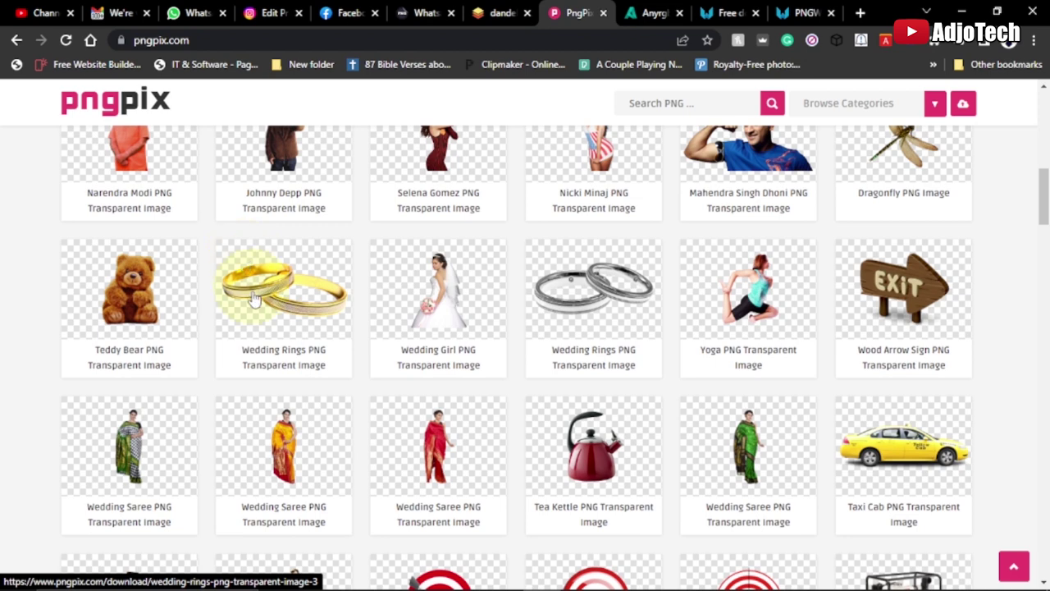
pyautogui.click(277, 304)
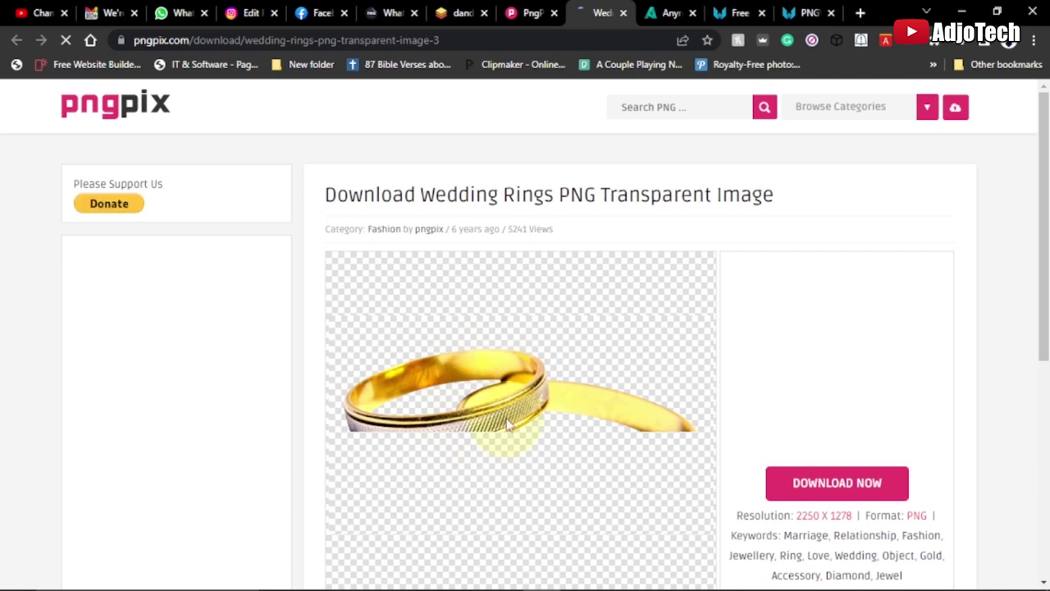
# Download the 238 KB Wedding Rings PNG and reveal it in its folder.
pyautogui.scroll(-1, 514, 393)
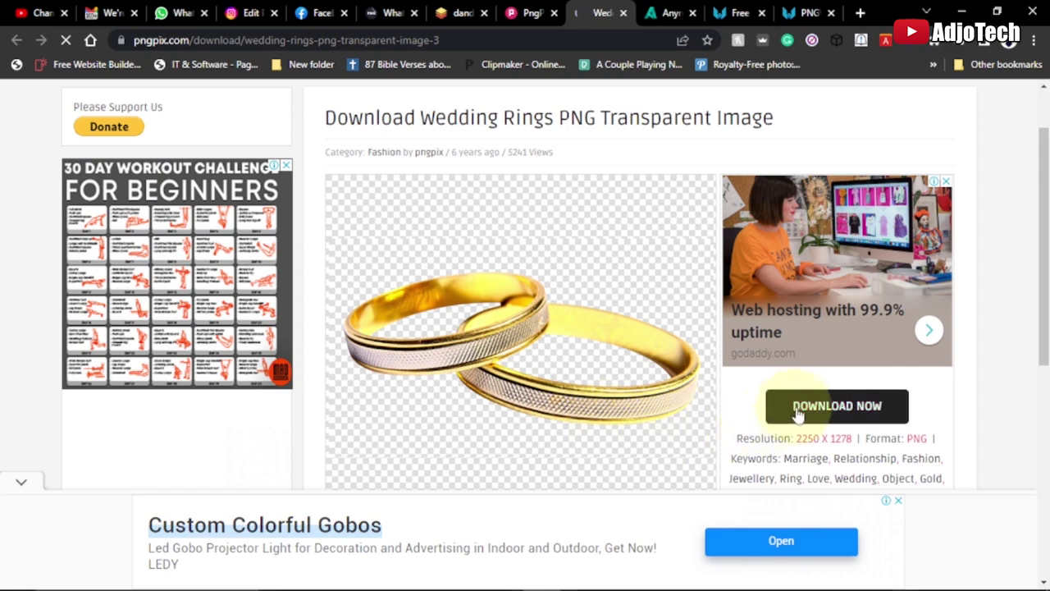
pyautogui.scroll(-2, 794, 406)
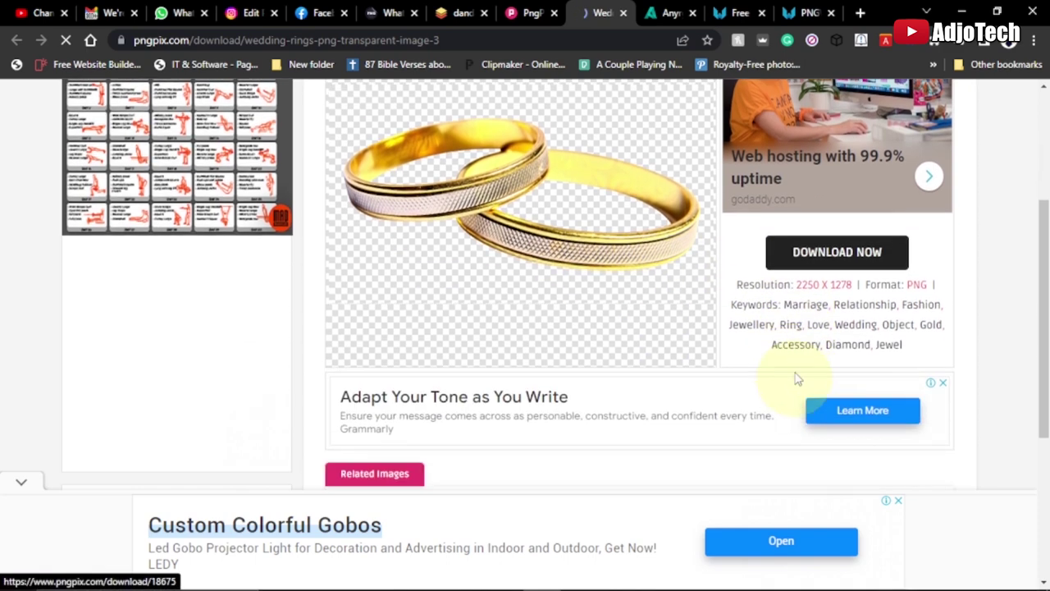
pyautogui.click(833, 256)
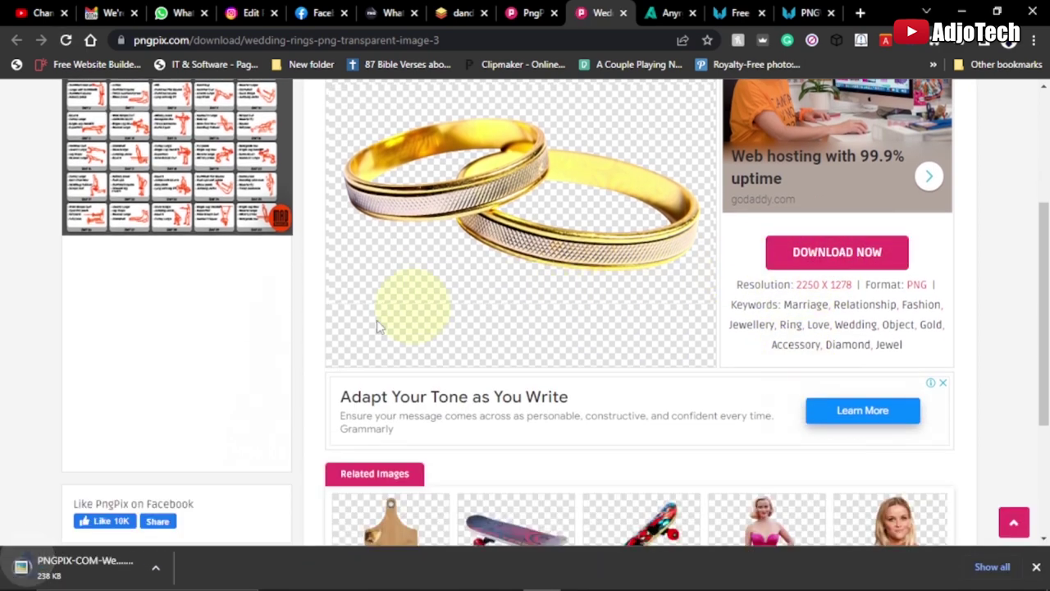
pyautogui.click(165, 568)
pyautogui.click(208, 514)
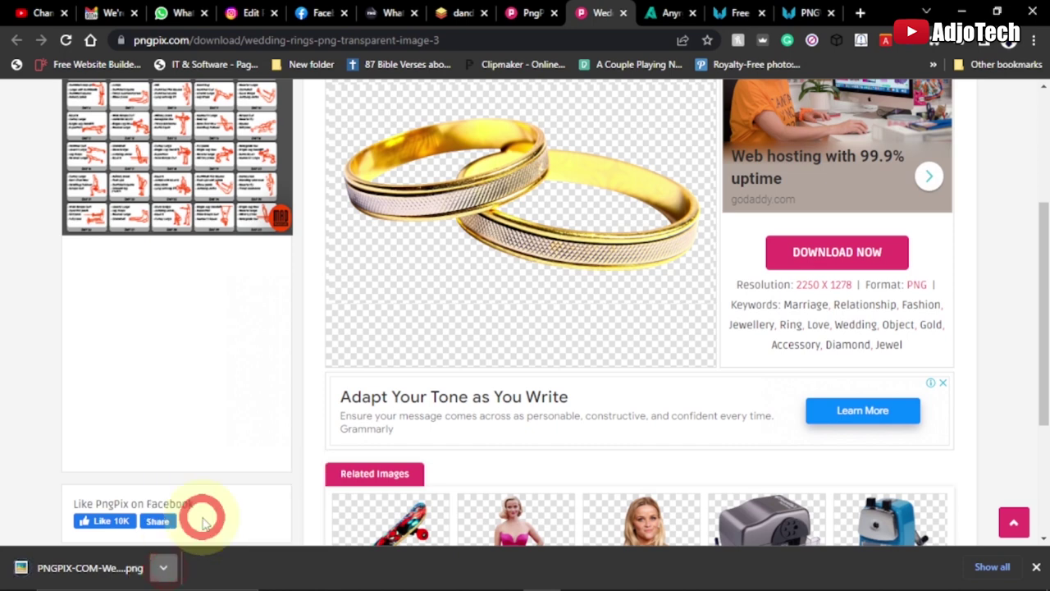
# Preview the downloaded wedding ring PNG in File Explorer.
pyautogui.click(935, 280)
pyautogui.doubleClick(935, 283)
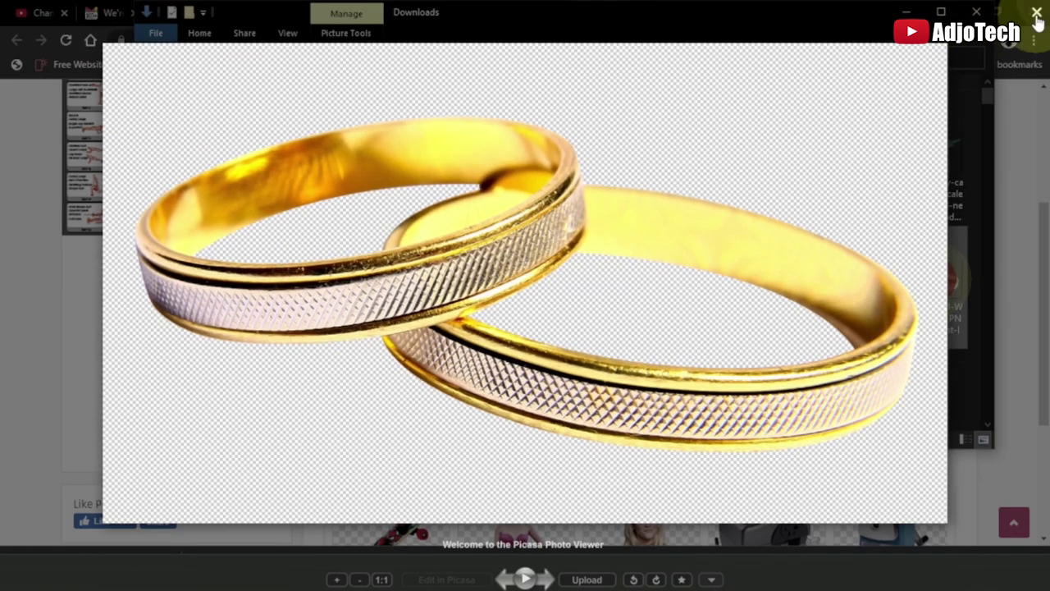
pyautogui.click(1036, 15)
# Place the rings in Photoshop, scaled to about 29%, above the Chelsea logo.
pyautogui.moveTo(934, 326); pyautogui.dragTo(617, 205)
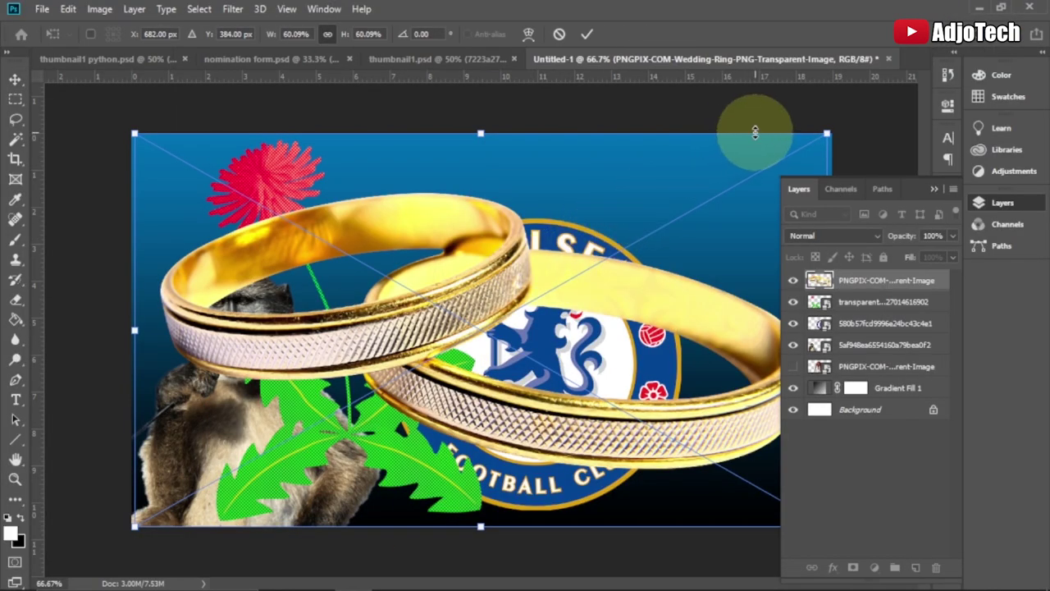
pyautogui.moveTo(825, 134); pyautogui.dragTo(579, 187)
pyautogui.moveTo(398, 121); pyautogui.dragTo(435, 137)
pyautogui.doubleClick(545, 131)
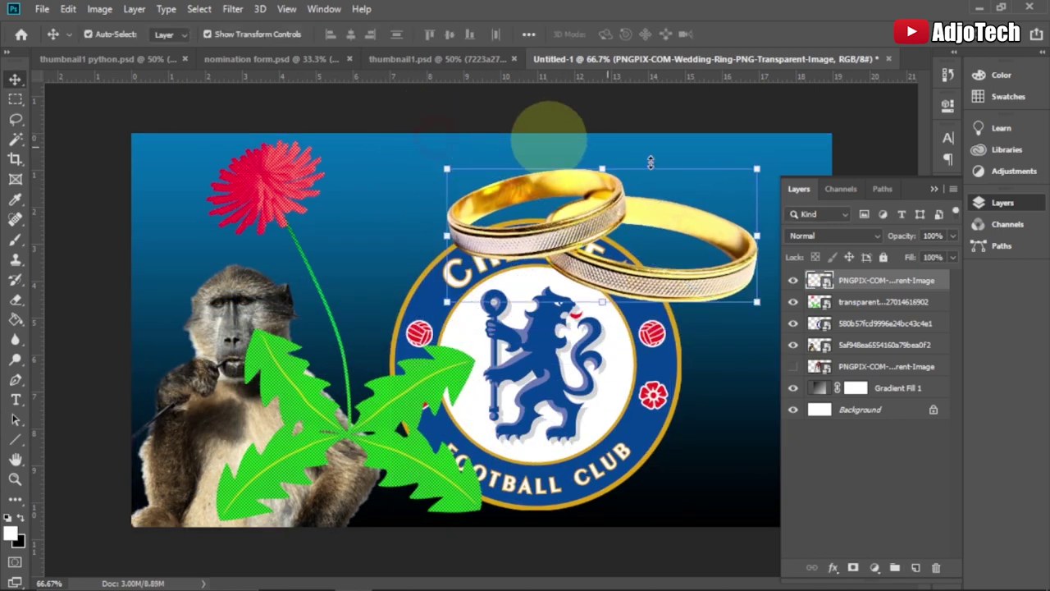
pyautogui.click(541, 575)
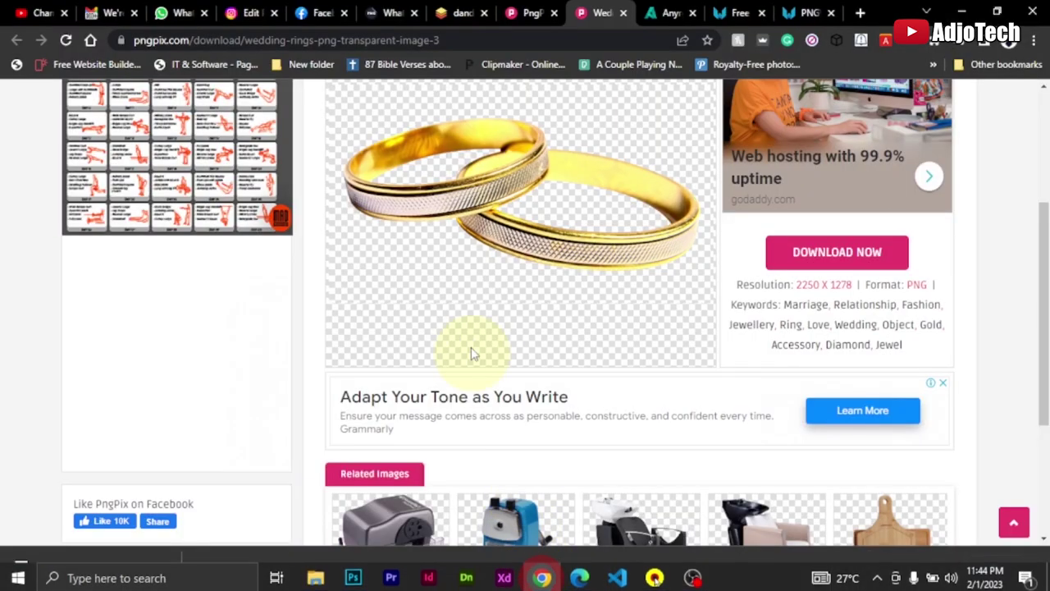
# Switch to the Anyrgb tab and browse its clipart gallery for necklaces.
pyautogui.scroll(3, 515, 287)
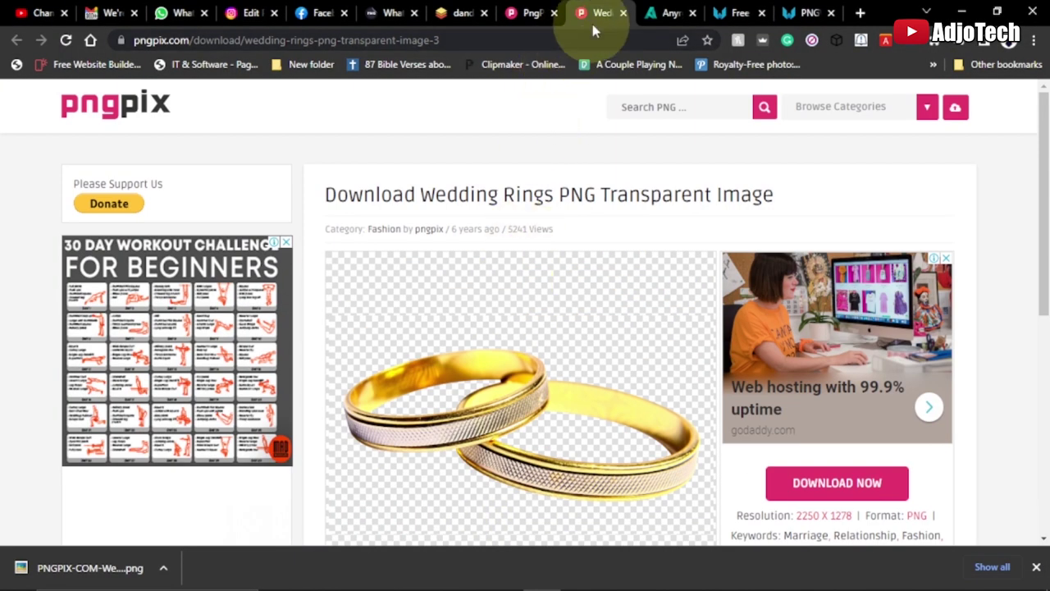
pyautogui.click(652, 13)
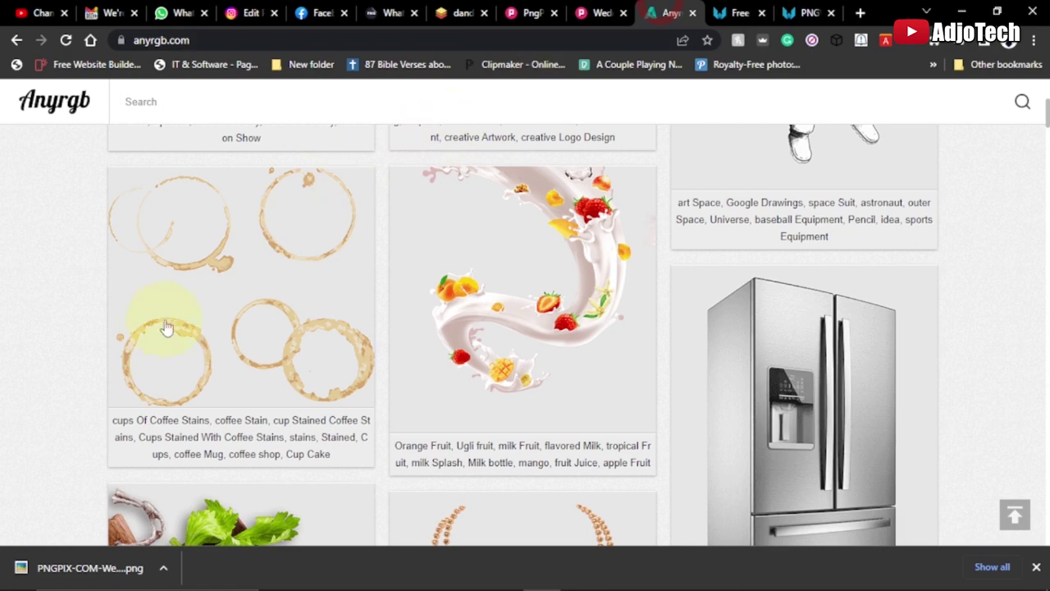
pyautogui.scroll(4, 116, 323)
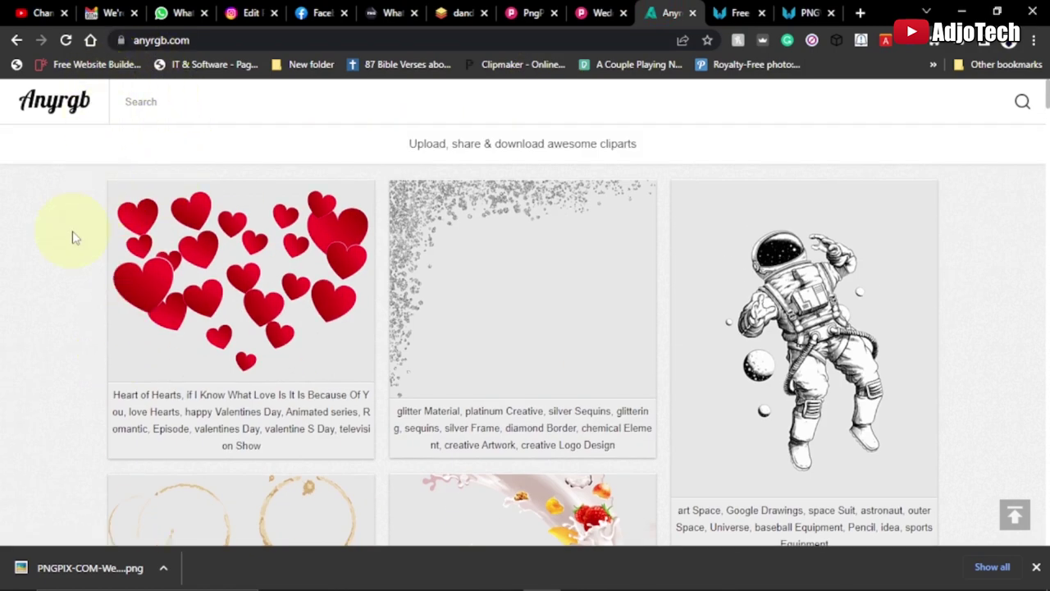
pyautogui.scroll(-8, 766, 291)
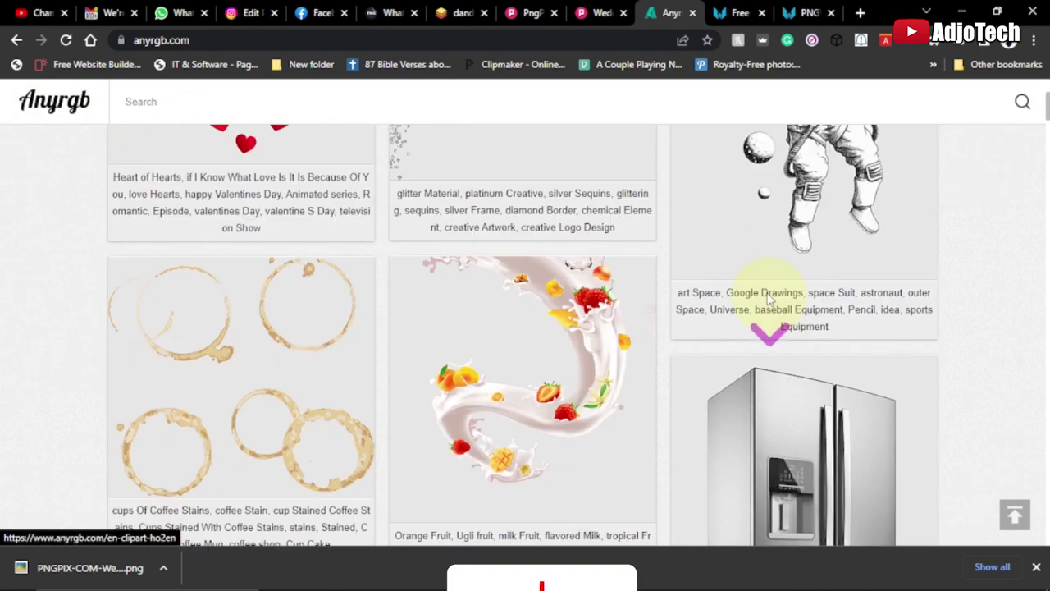
pyautogui.scroll(-5, 763, 295)
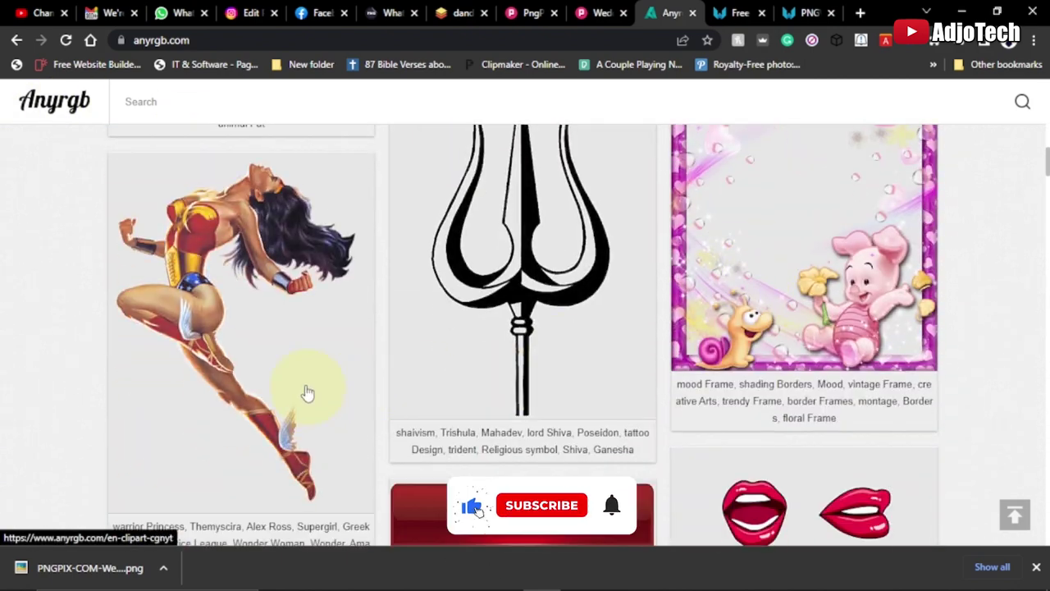
pyautogui.scroll(-9, 335, 348)
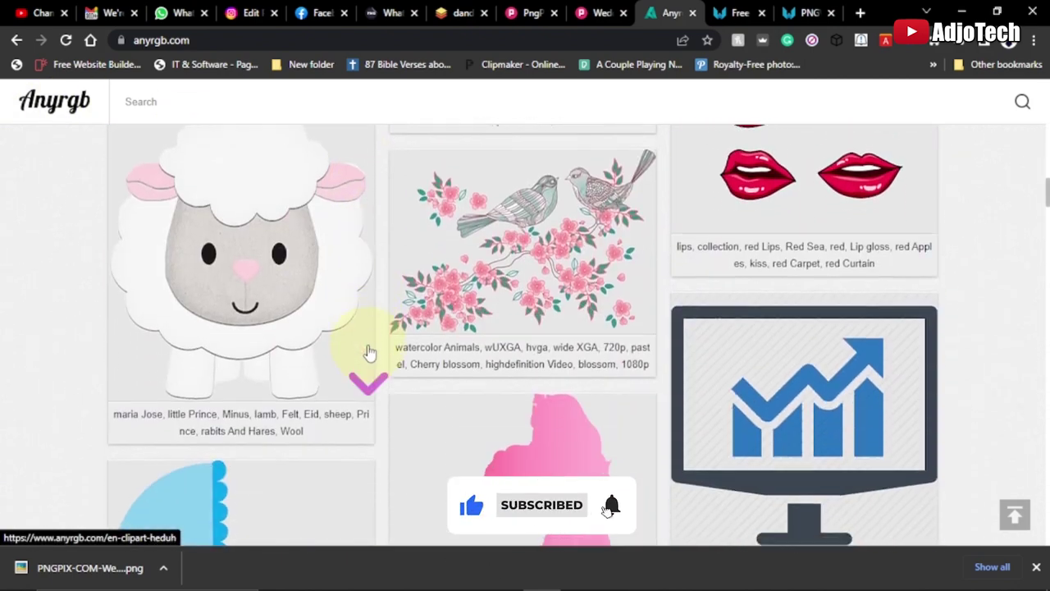
pyautogui.scroll(-6, 368, 351)
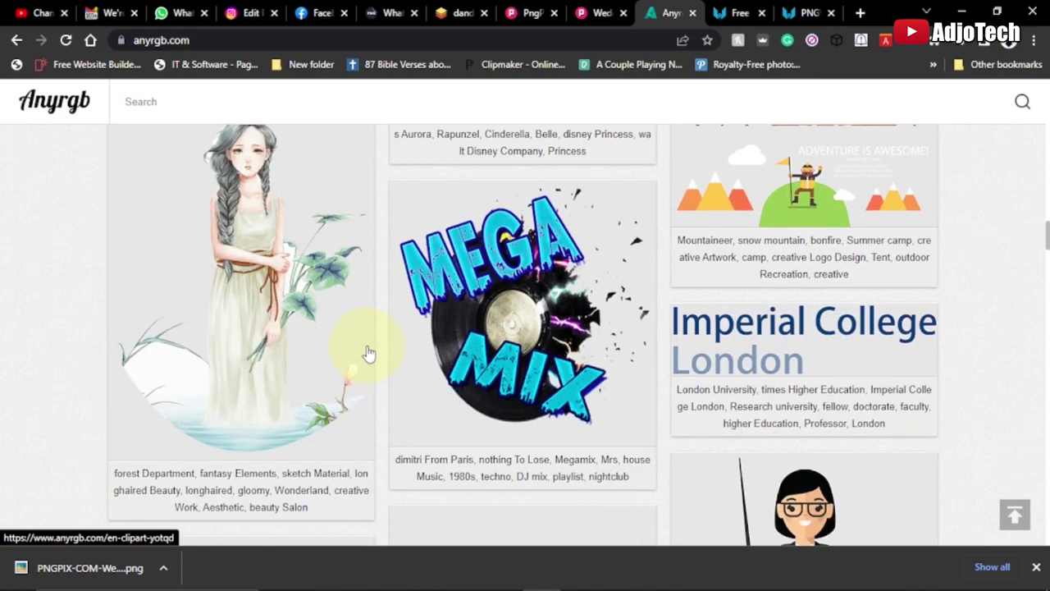
pyautogui.scroll(10, 368, 351)
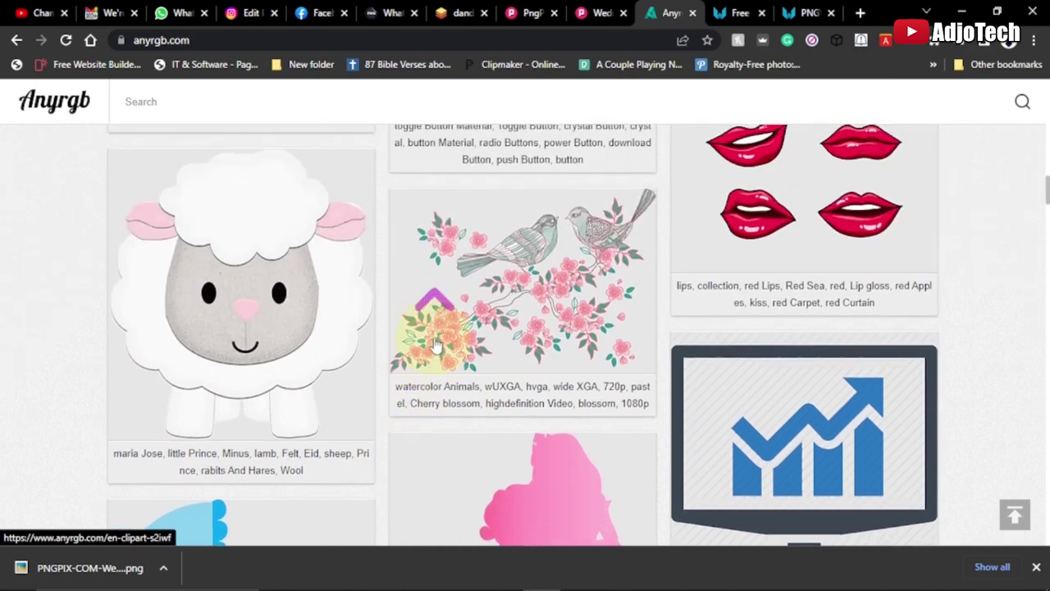
pyautogui.scroll(10, 435, 344)
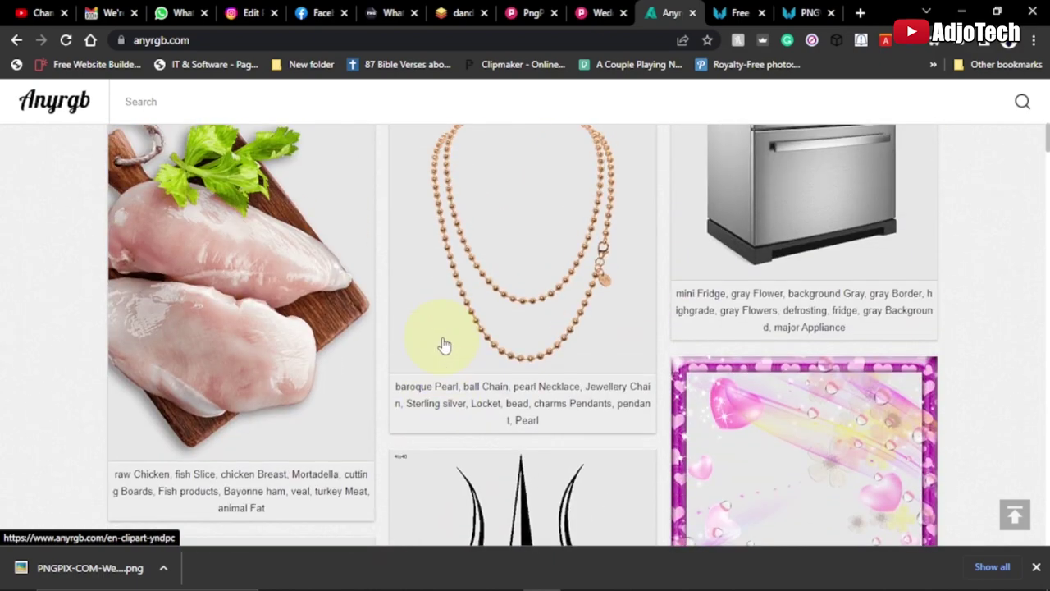
pyautogui.scroll(2, 427, 344)
pyautogui.scroll(2, 426, 341)
pyautogui.scroll(-3, 429, 342)
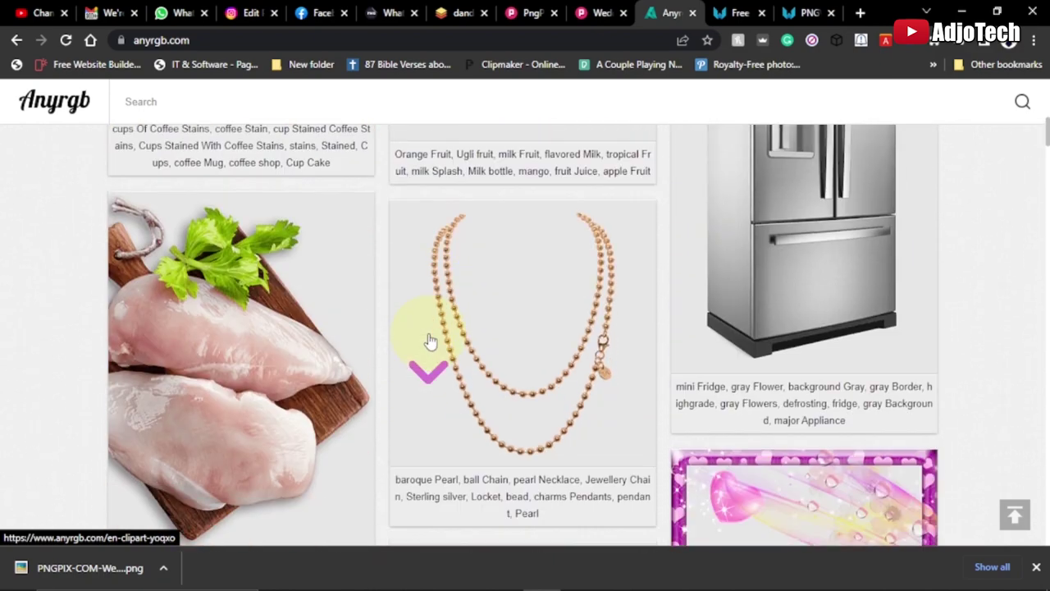
# Open the pearl ball-chain necklace clipart and scroll to its related gold necklaces.
pyautogui.click(490, 324)
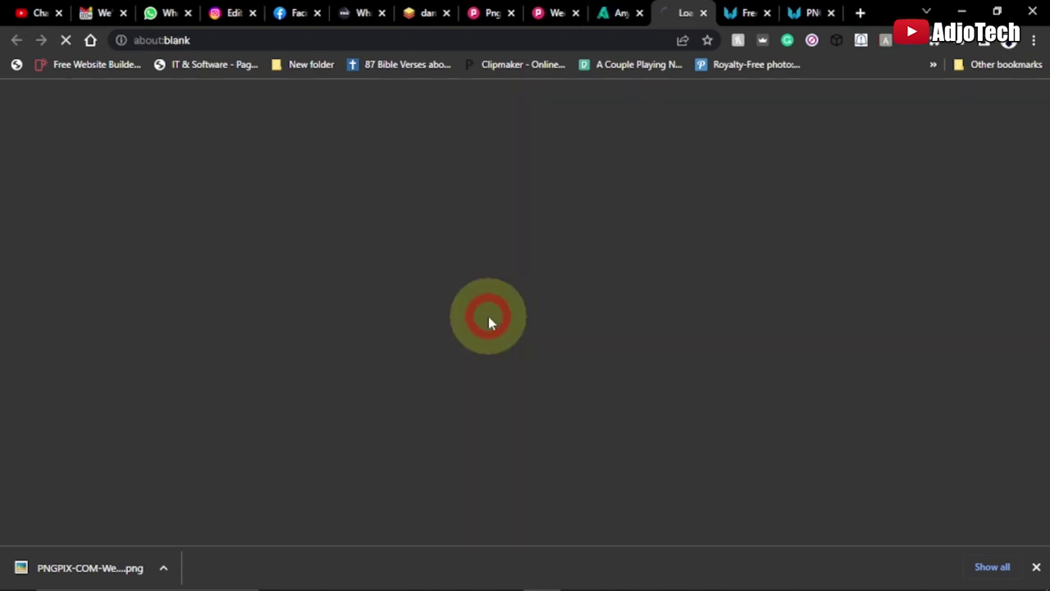
pyautogui.scroll(-4, 489, 316)
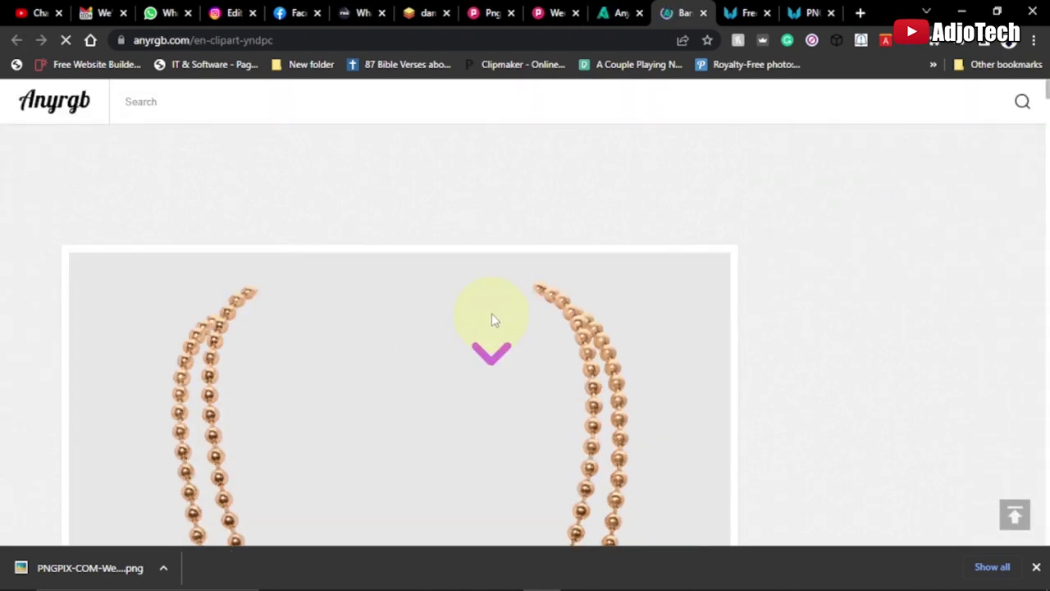
pyautogui.scroll(-4, 489, 308)
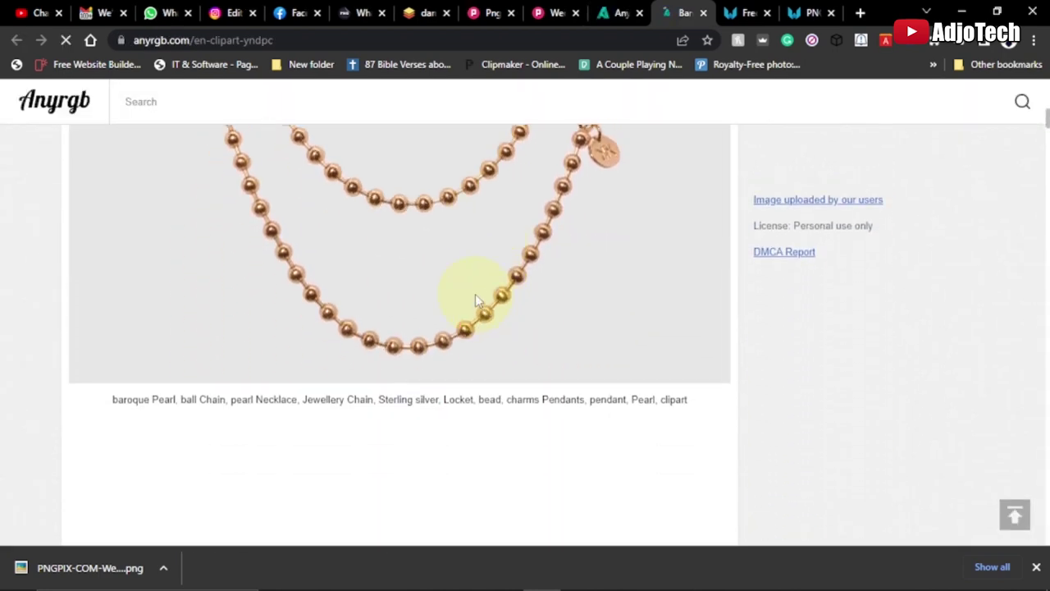
pyautogui.scroll(2, 475, 301)
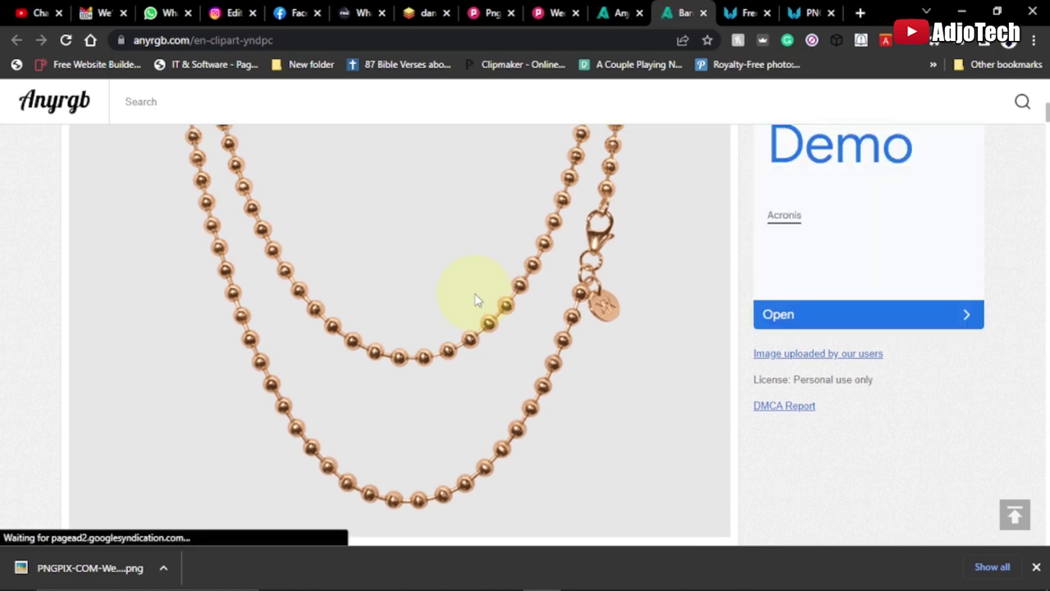
pyautogui.scroll(-6, 476, 298)
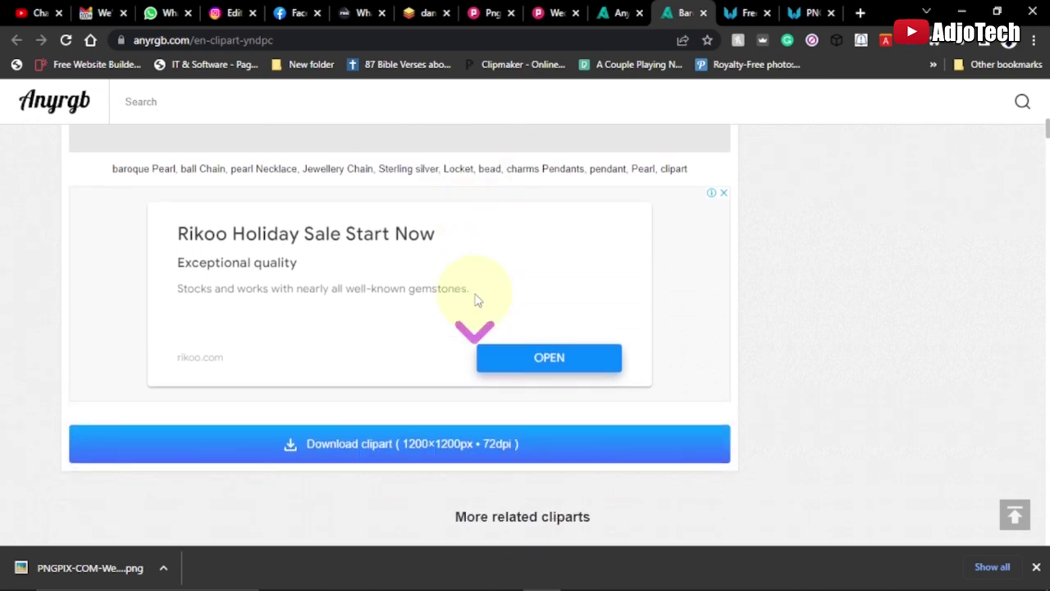
pyautogui.scroll(-3, 379, 321)
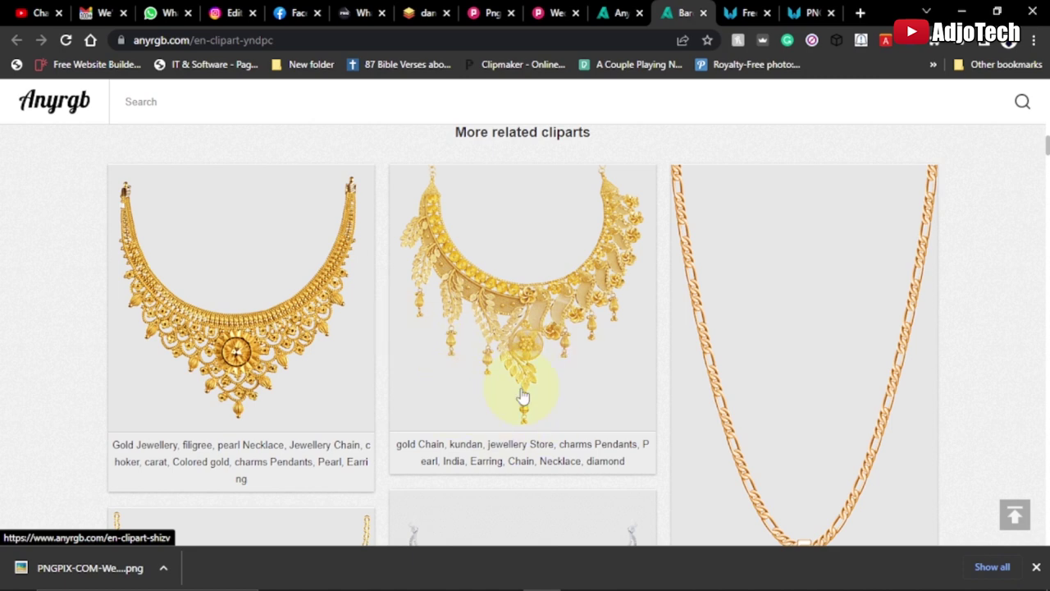
# Open the gold kundan necklace clipart and download it as a 1200×1200 PNG.
pyautogui.click(534, 331)
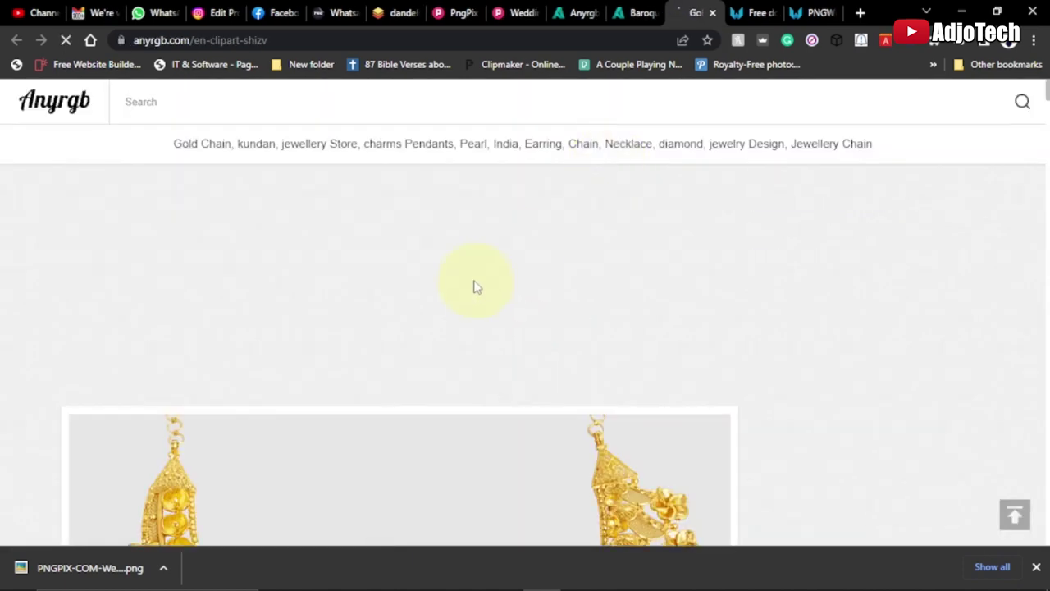
pyautogui.scroll(-5, 473, 286)
pyautogui.scroll(-5, 471, 283)
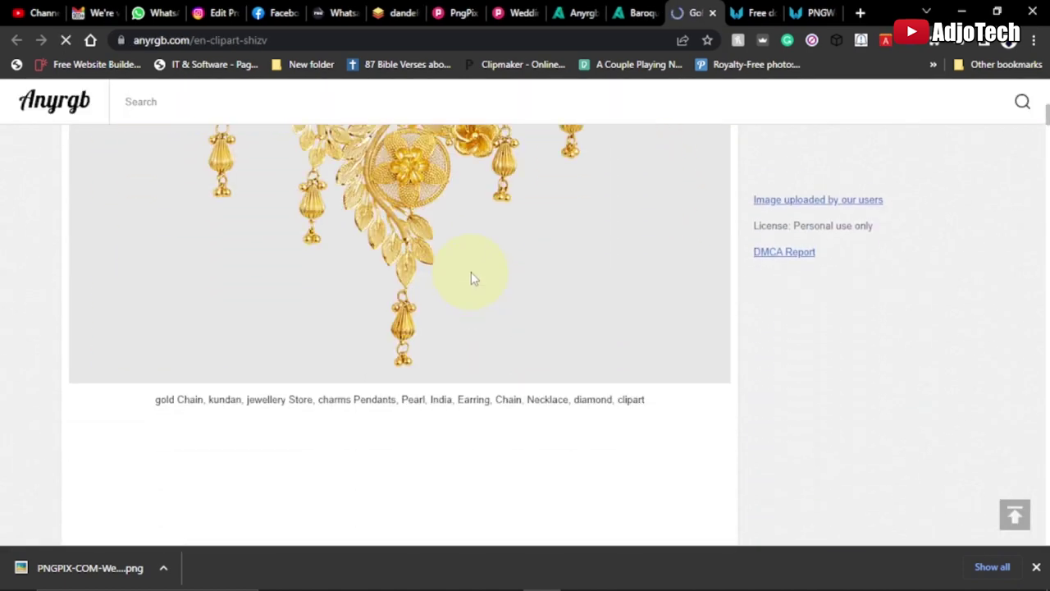
pyautogui.scroll(-3, 470, 279)
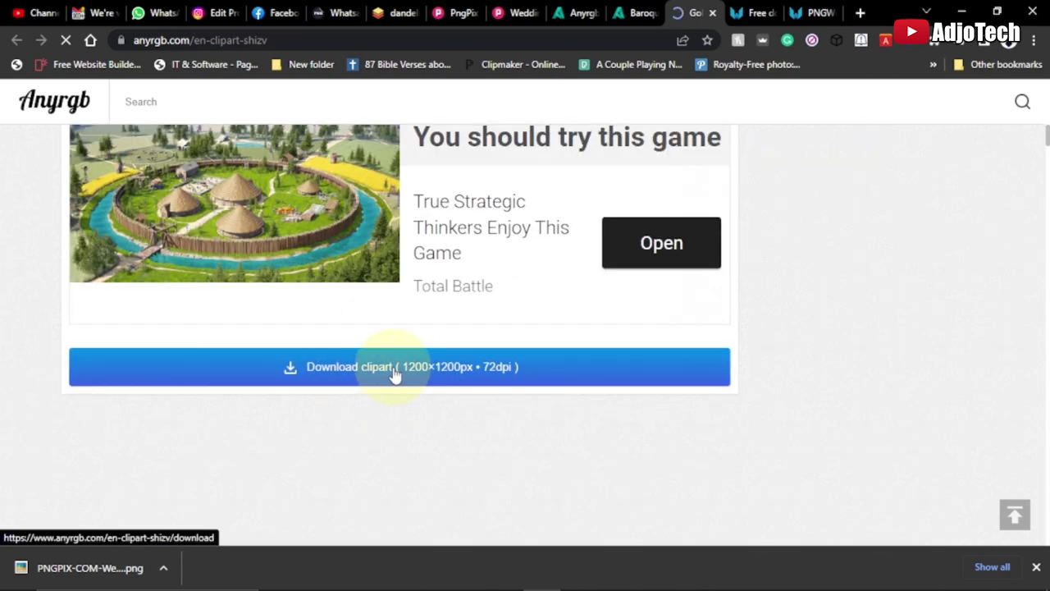
pyautogui.click(394, 370)
pyautogui.click(416, 373)
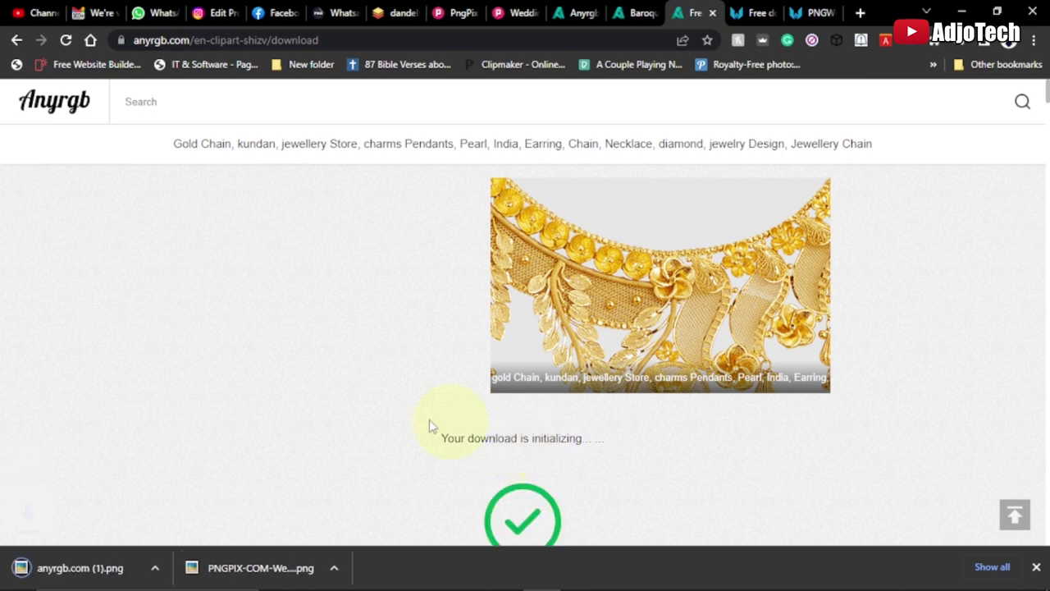
# Show anyrgb.com (1) in Downloads, preview the necklace, and drag it into Photoshop.
pyautogui.click(163, 567)
pyautogui.click(222, 515)
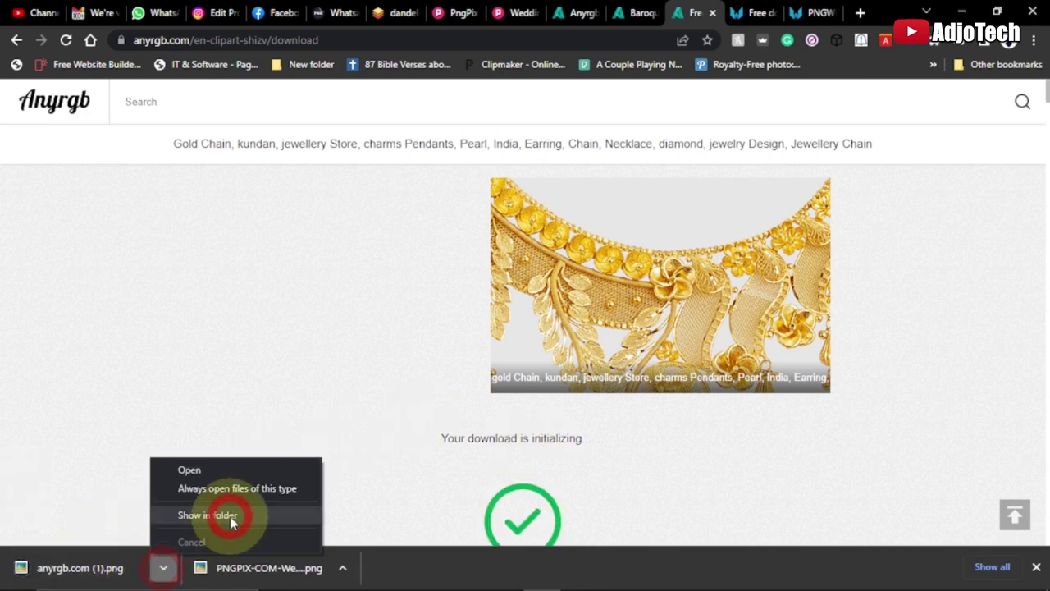
pyautogui.doubleClick(323, 146)
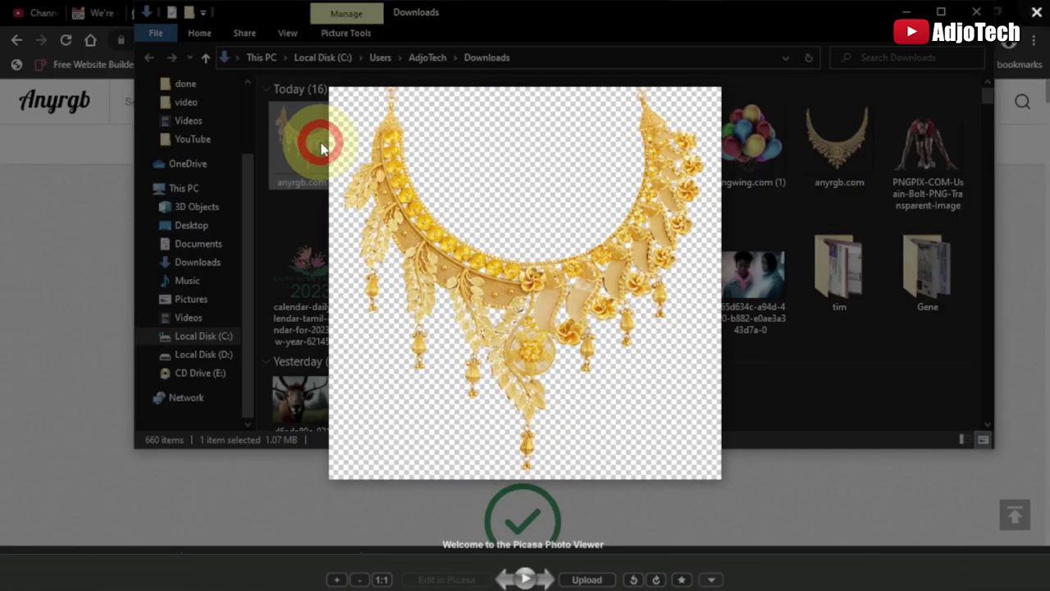
pyautogui.click(1029, 10)
pyautogui.moveTo(289, 176); pyautogui.dragTo(347, 254)
# Scale the gold necklace to about 43% and set it upper-left over the dandelion.
pyautogui.click(673, 151)
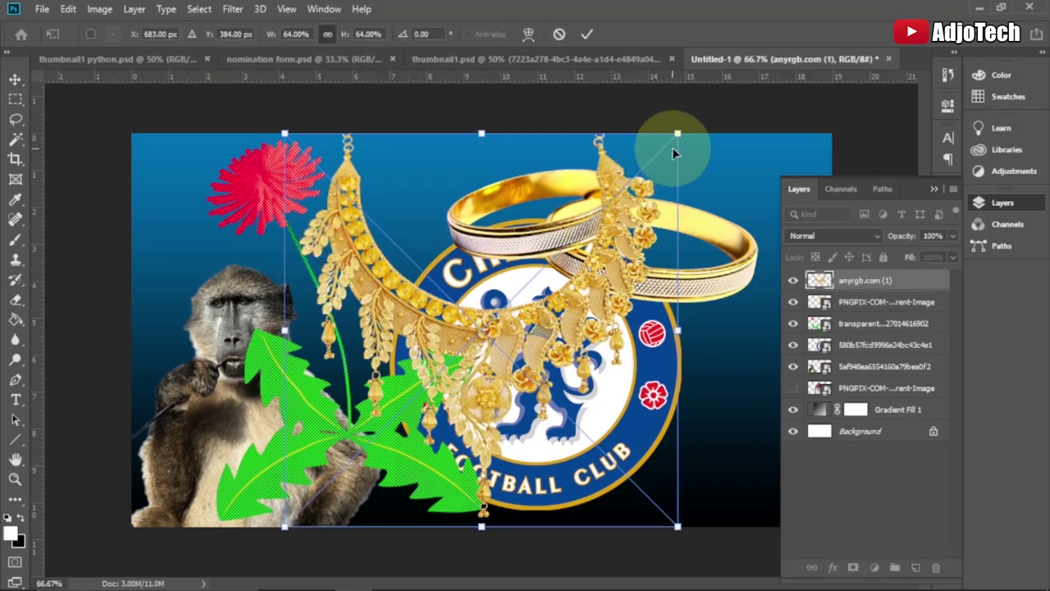
pyautogui.moveTo(673, 135); pyautogui.dragTo(540, 254)
pyautogui.moveTo(411, 420); pyautogui.dragTo(314, 234)
pyautogui.click(587, 36)
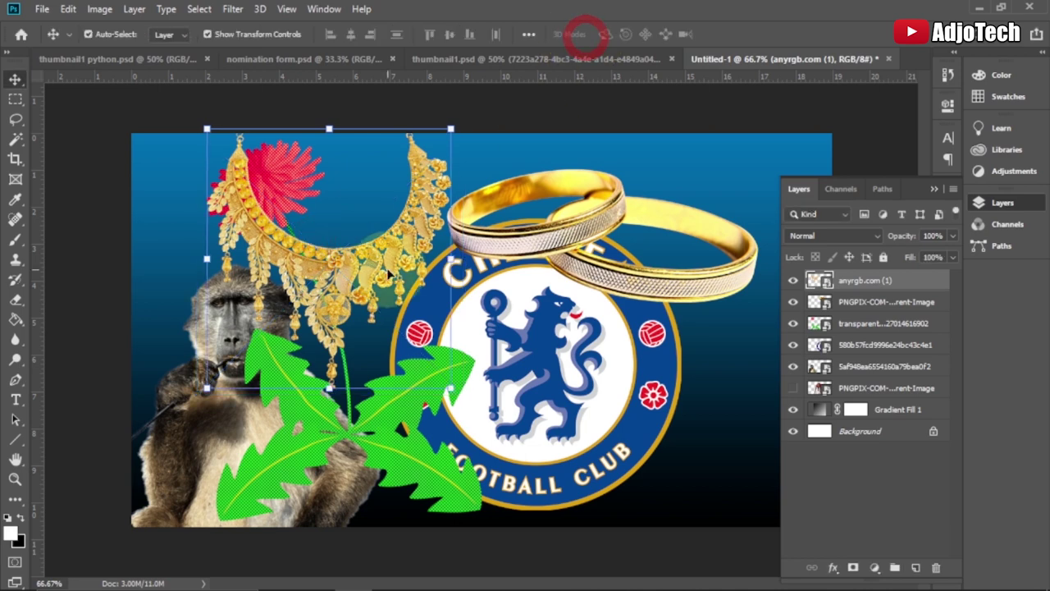
pyautogui.moveTo(328, 271); pyautogui.dragTo(368, 278)
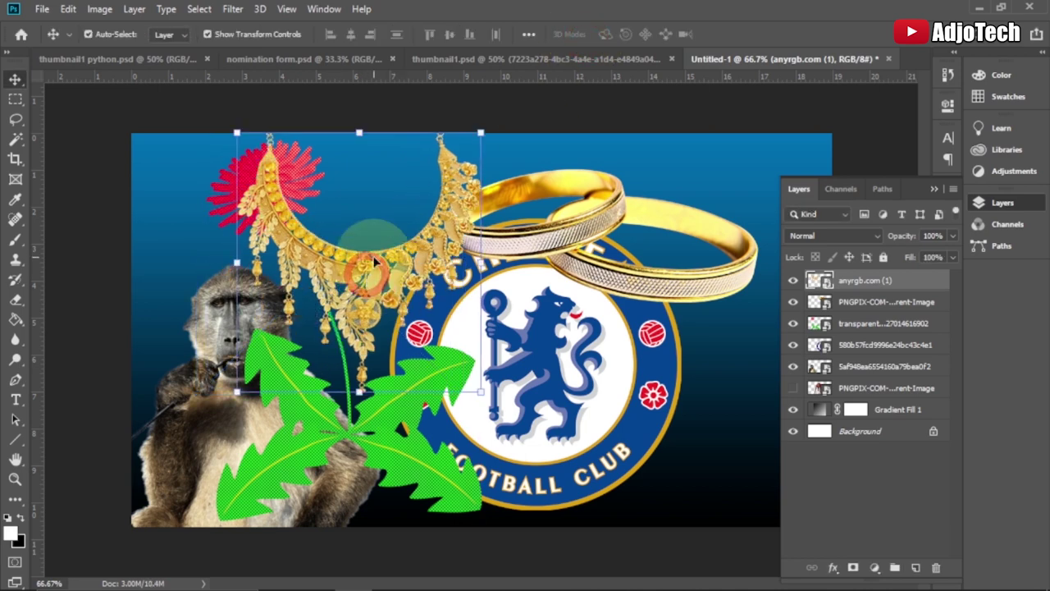
pyautogui.moveTo(468, 574)
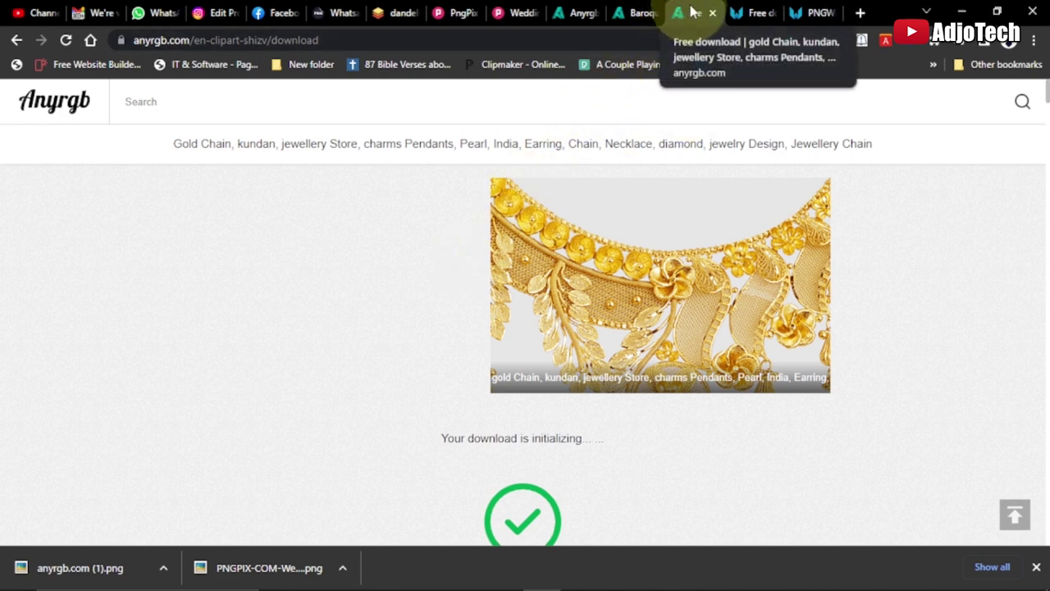
# Go to PNGWing's free-download results, close the download bar, and scroll to Spider-Man.
pyautogui.click(748, 13)
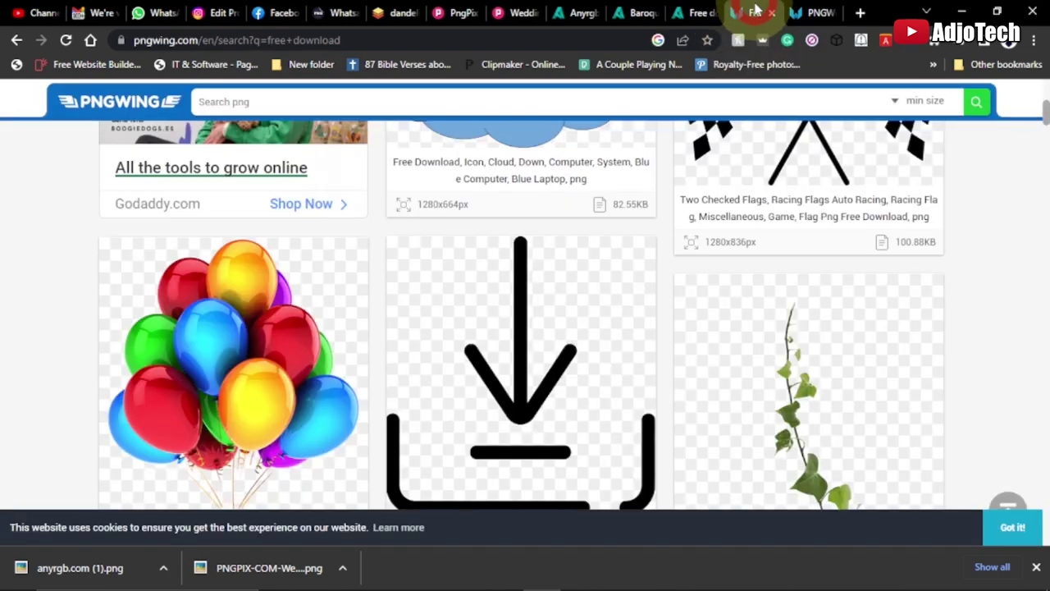
pyautogui.scroll(5, 678, 124)
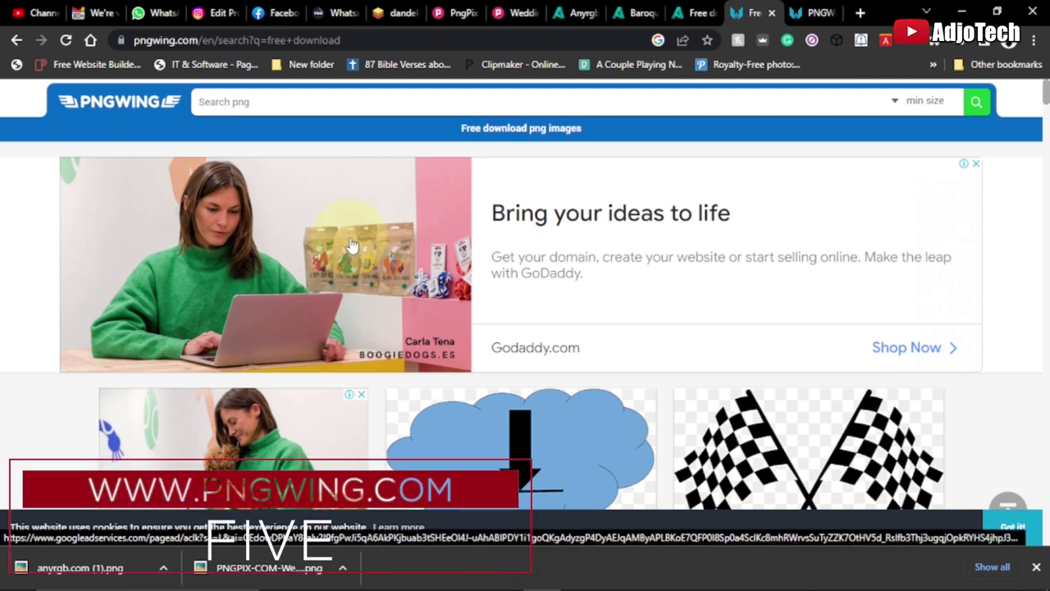
pyautogui.click(1036, 567)
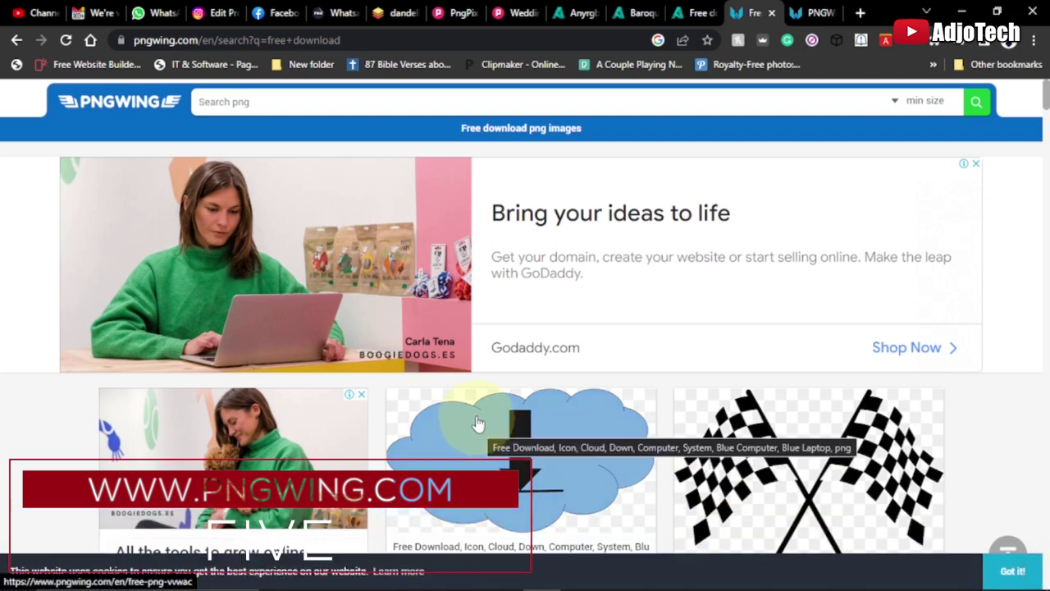
pyautogui.scroll(-6, 478, 423)
pyautogui.scroll(-3, 352, 390)
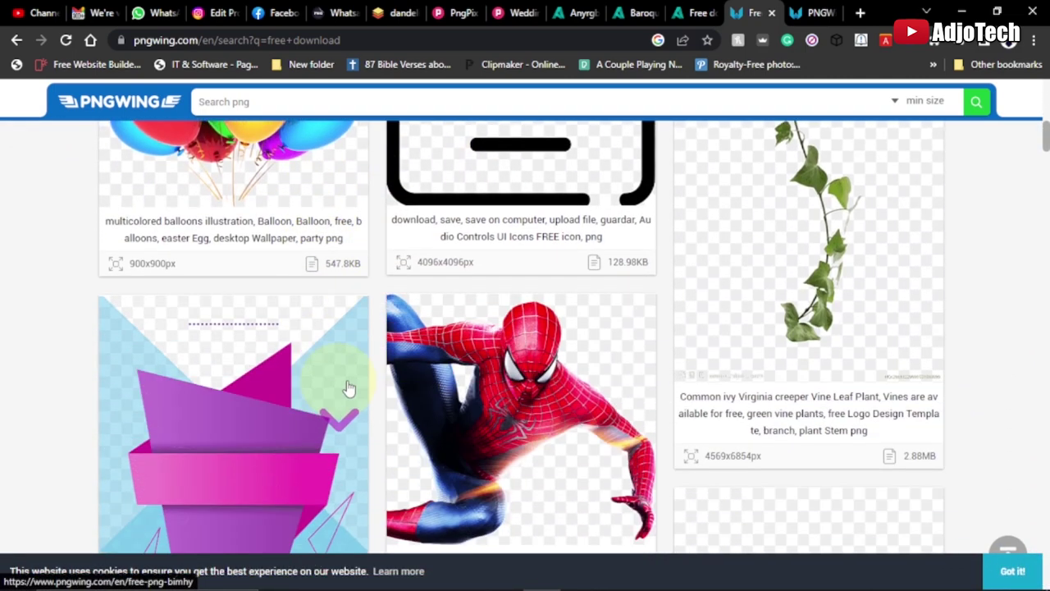
pyautogui.scroll(-2, 349, 387)
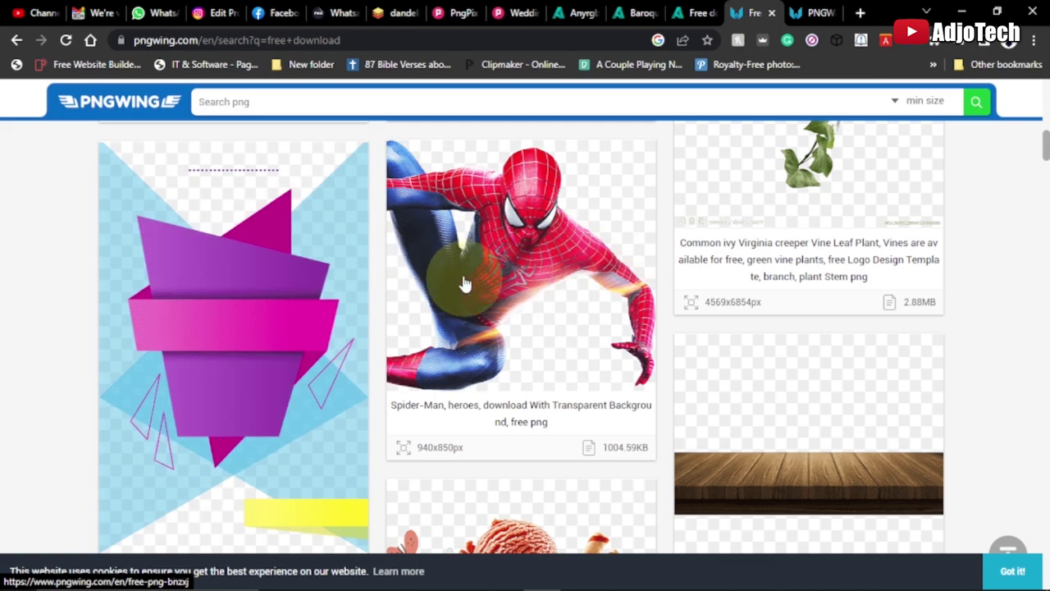
pyautogui.scroll(6, 544, 293)
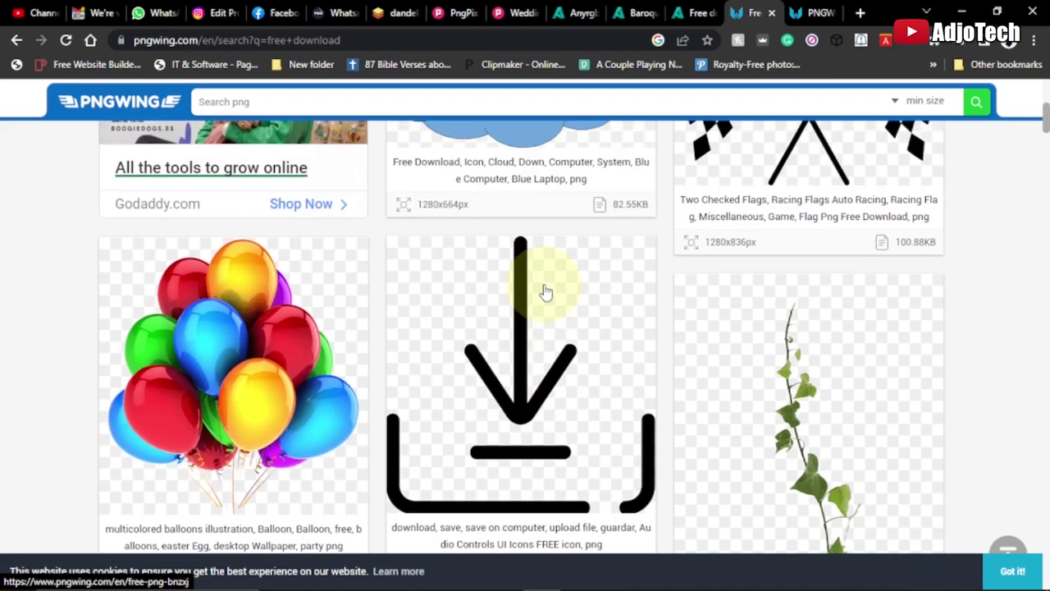
pyautogui.scroll(-5, 545, 291)
pyautogui.scroll(-3, 545, 291)
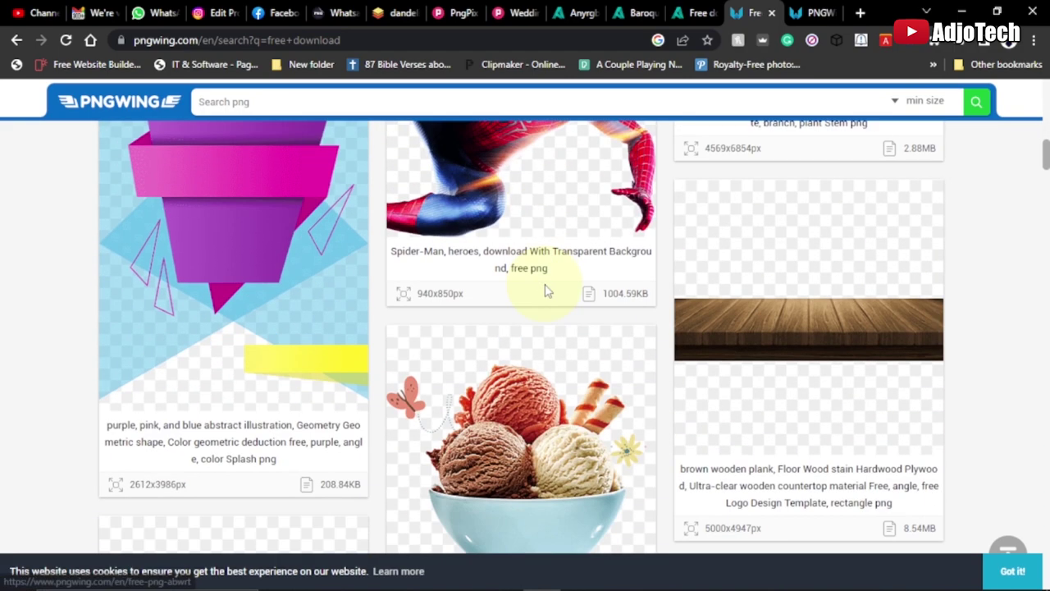
pyautogui.scroll(2, 542, 293)
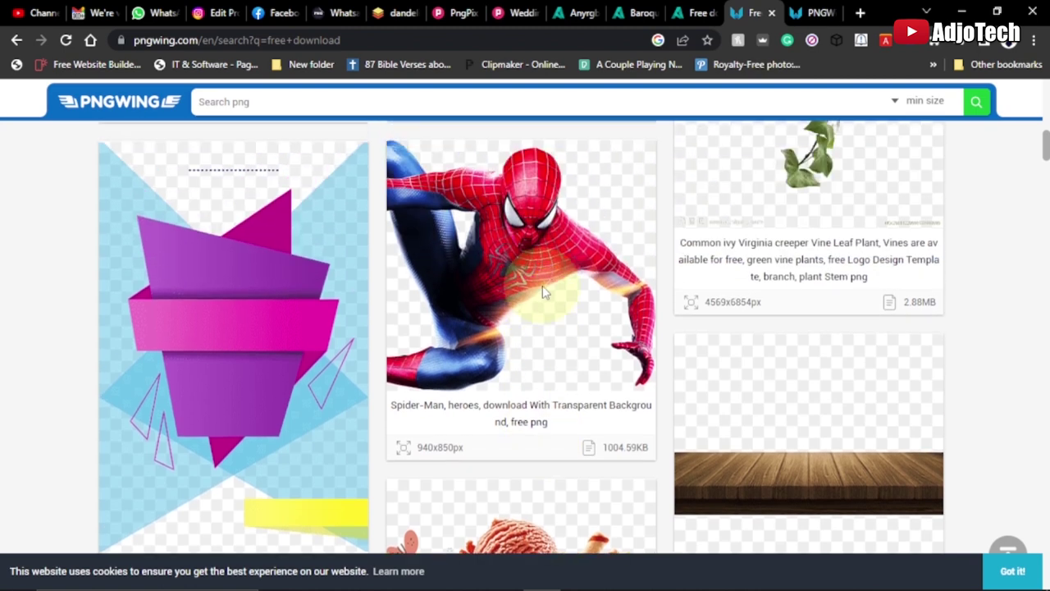
# Open the Spider-Man image page and download the 940x850 PNG (1004.59KB).
pyautogui.click(515, 268)
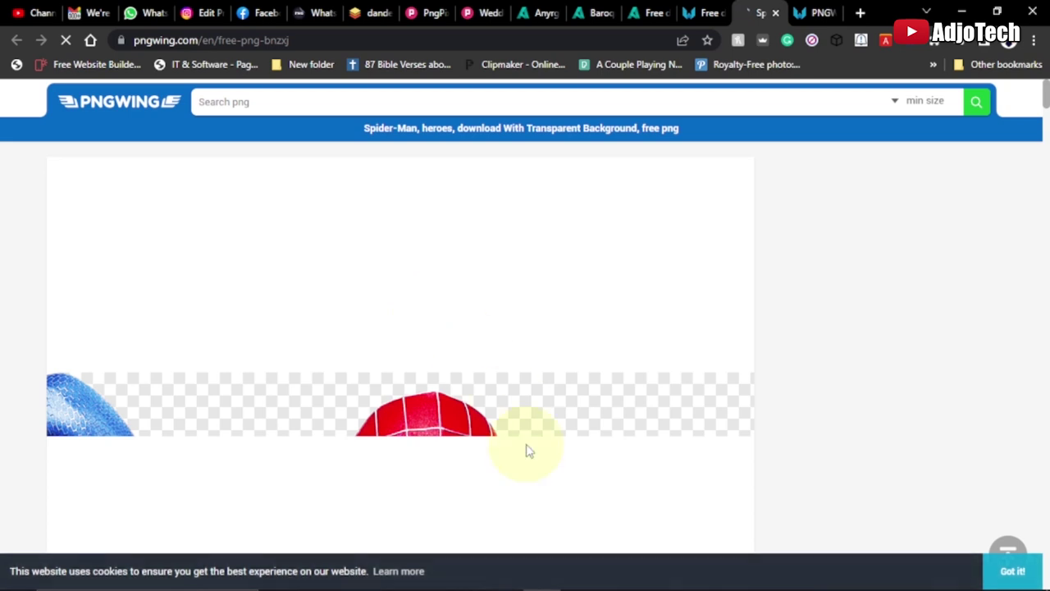
pyautogui.scroll(-2, 506, 418)
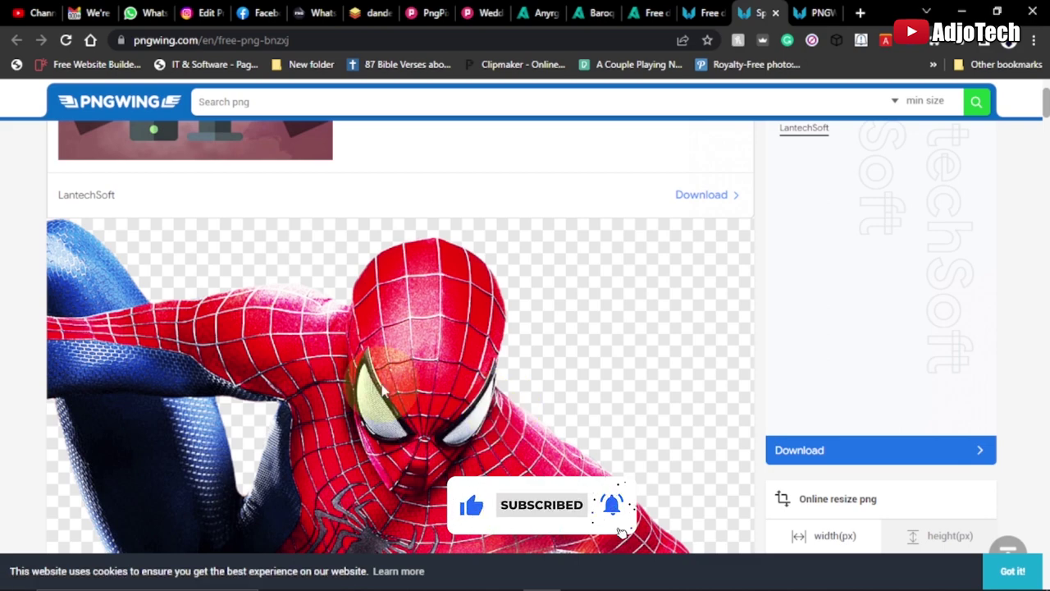
pyautogui.scroll(-6, 381, 390)
pyautogui.scroll(4, 381, 387)
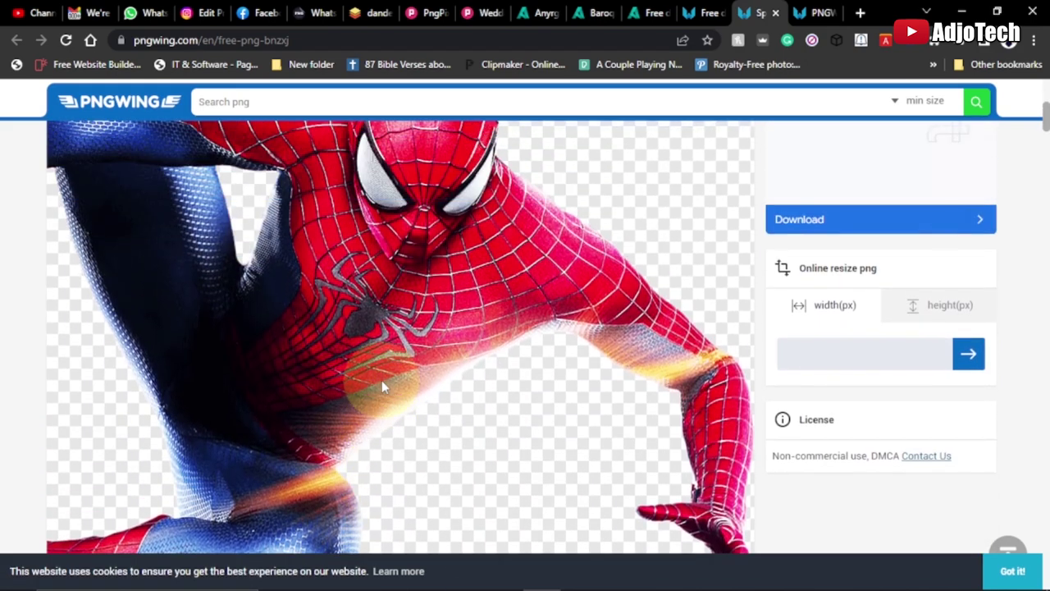
pyautogui.scroll(-2, 433, 326)
pyautogui.scroll(-4, 554, 260)
pyautogui.scroll(9, 554, 260)
pyautogui.scroll(-2, 554, 260)
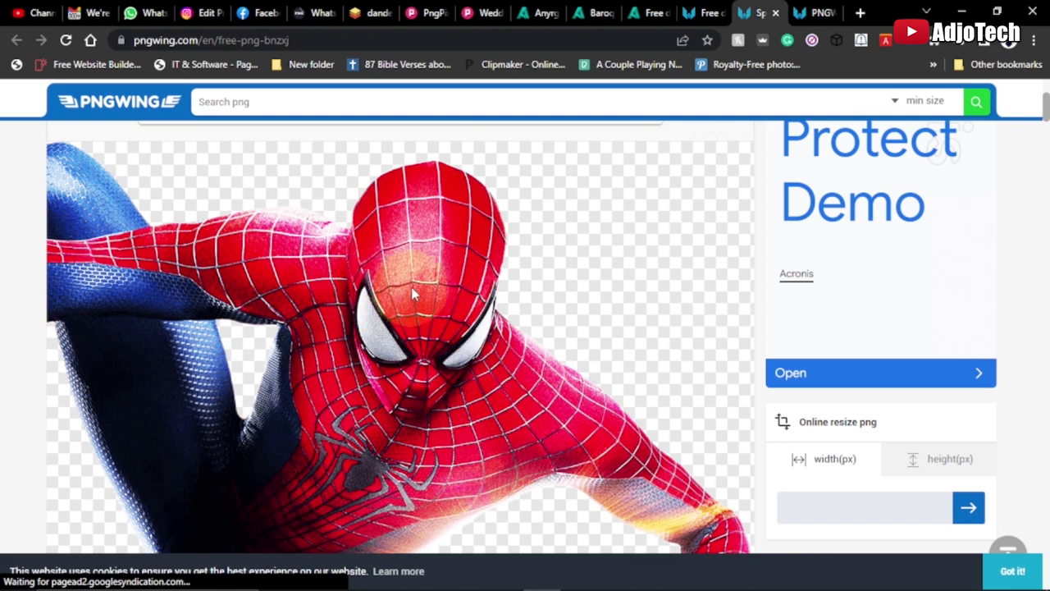
pyautogui.scroll(-10, 412, 291)
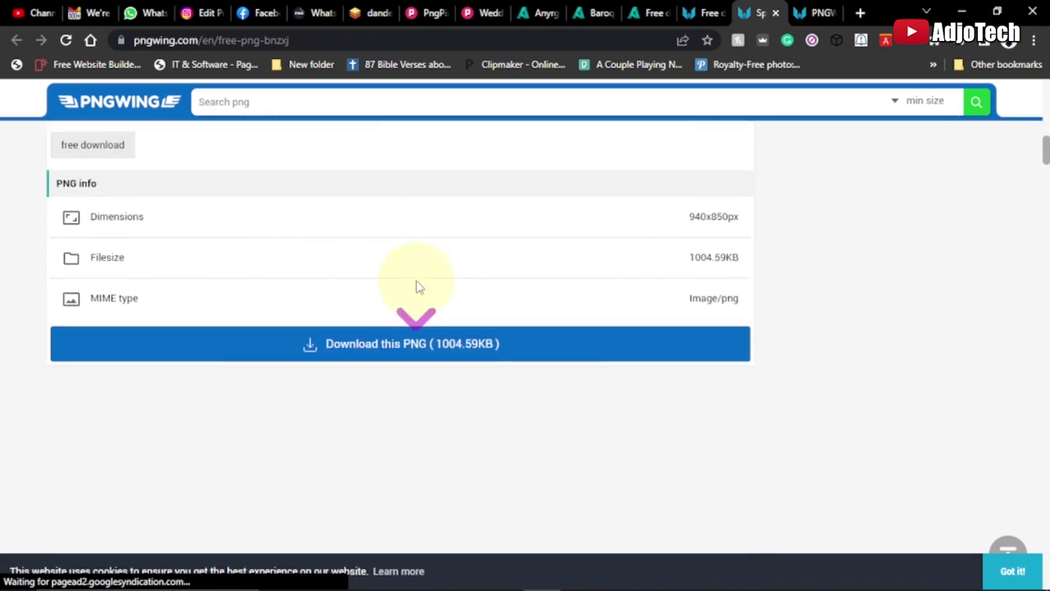
pyautogui.click(393, 346)
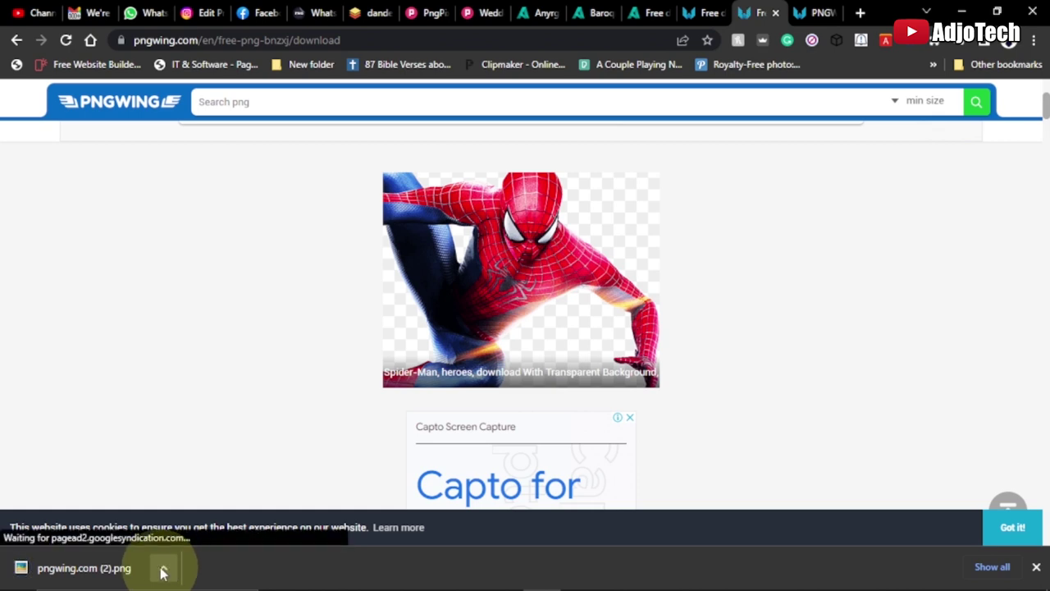
# Show pngwing.com (2) in Downloads, preview Spider-Man, and drag it into Photoshop.
pyautogui.click(163, 572)
pyautogui.click(190, 514)
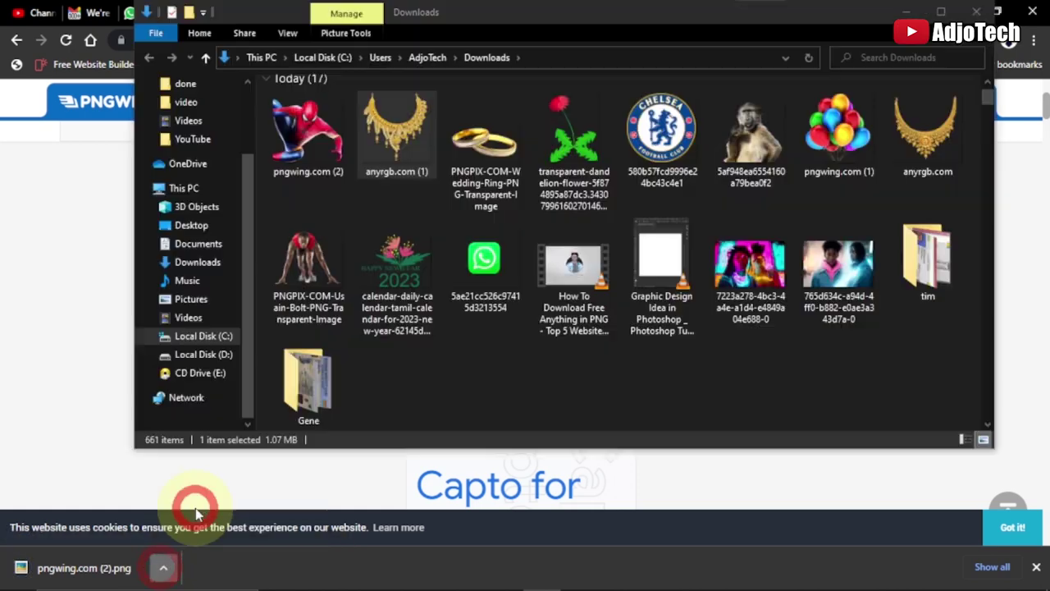
pyautogui.doubleClick(313, 141)
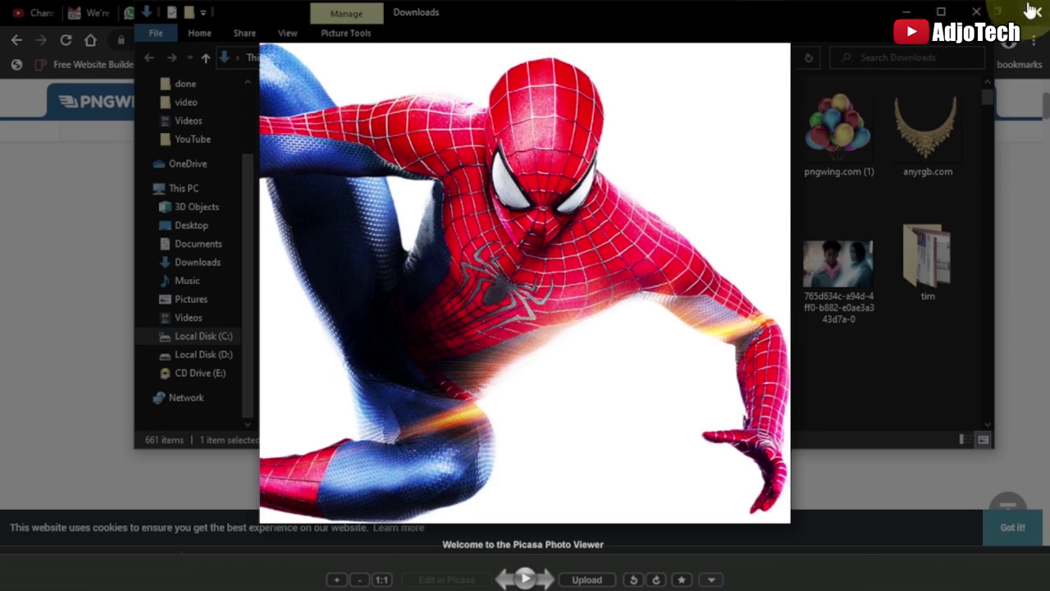
pyautogui.click(1036, 14)
pyautogui.moveTo(310, 179); pyautogui.dragTo(691, 366)
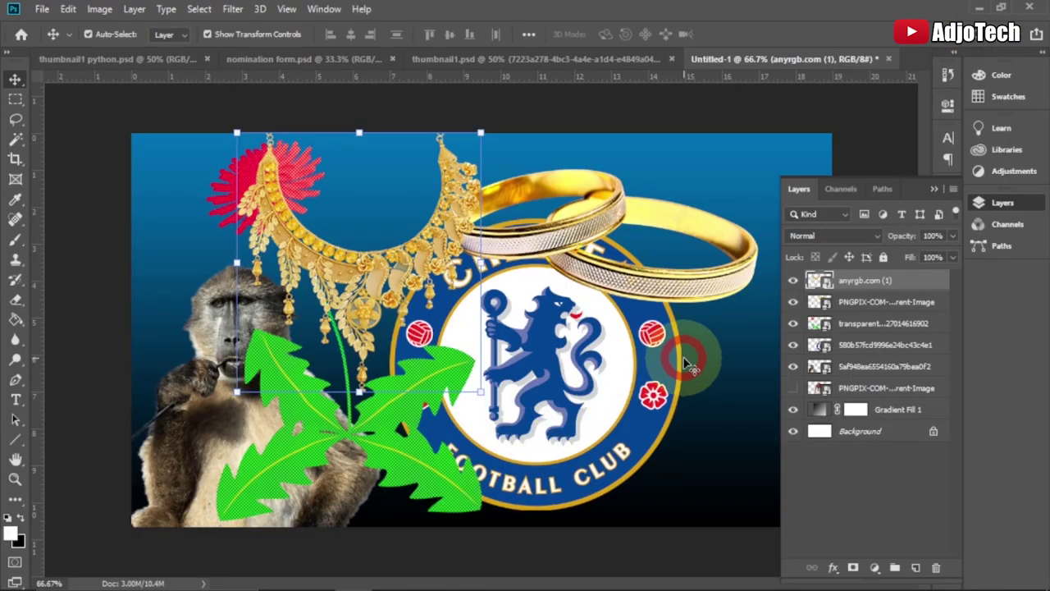
# Place the pngwing.com (2) Spider-Man layer over the collage's left half and commit it.
pyautogui.moveTo(399, 316); pyautogui.dragTo(264, 320)
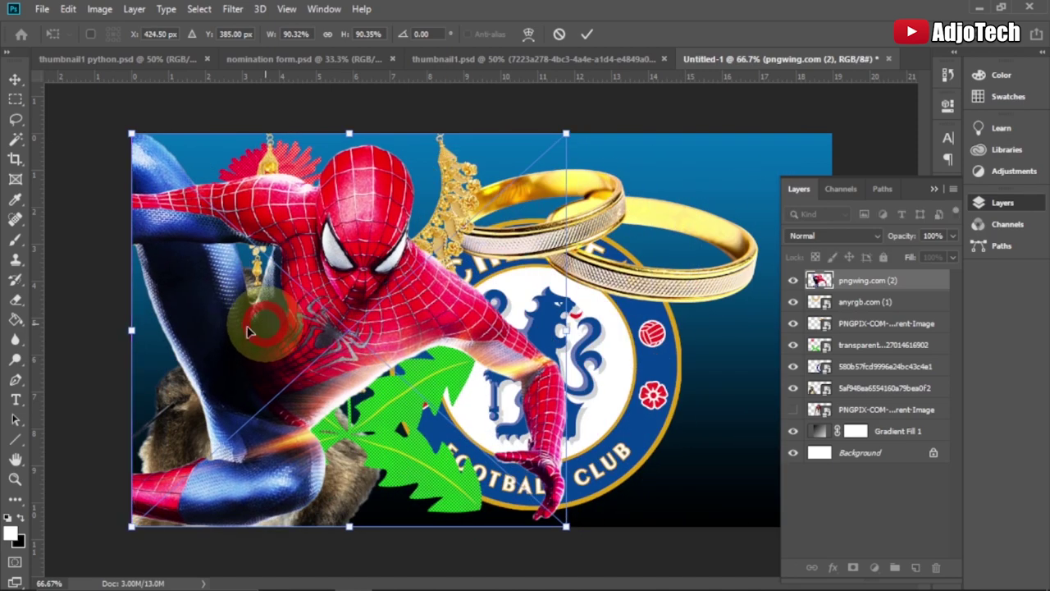
pyautogui.click(587, 34)
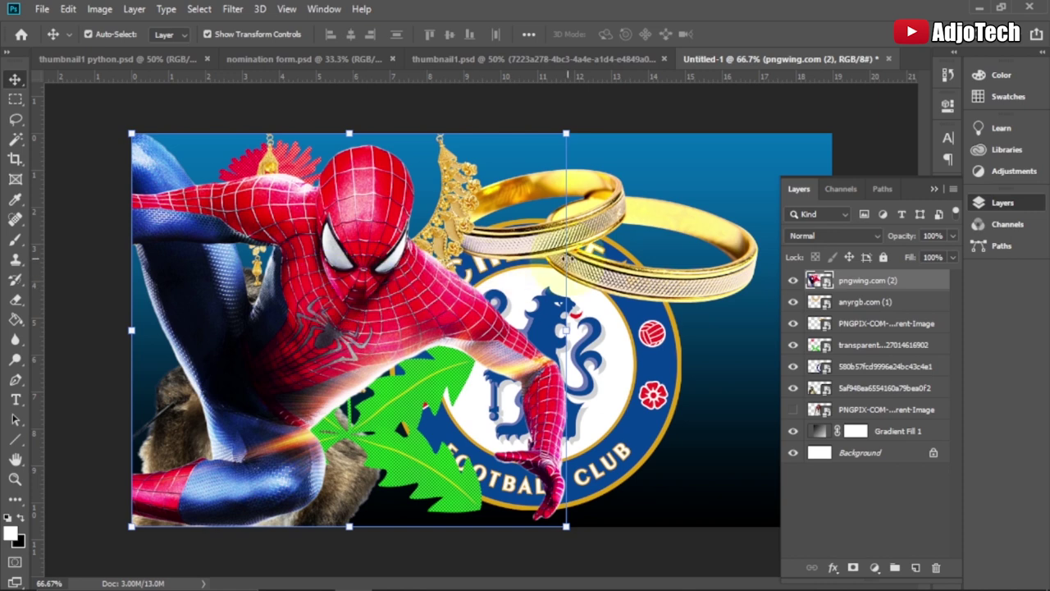
pyautogui.click(662, 167)
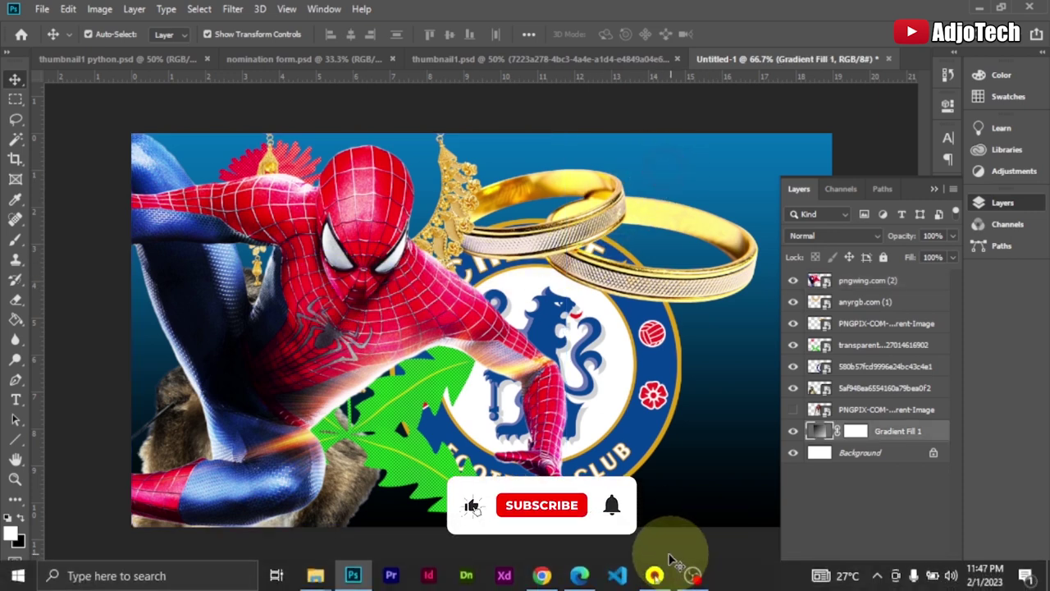